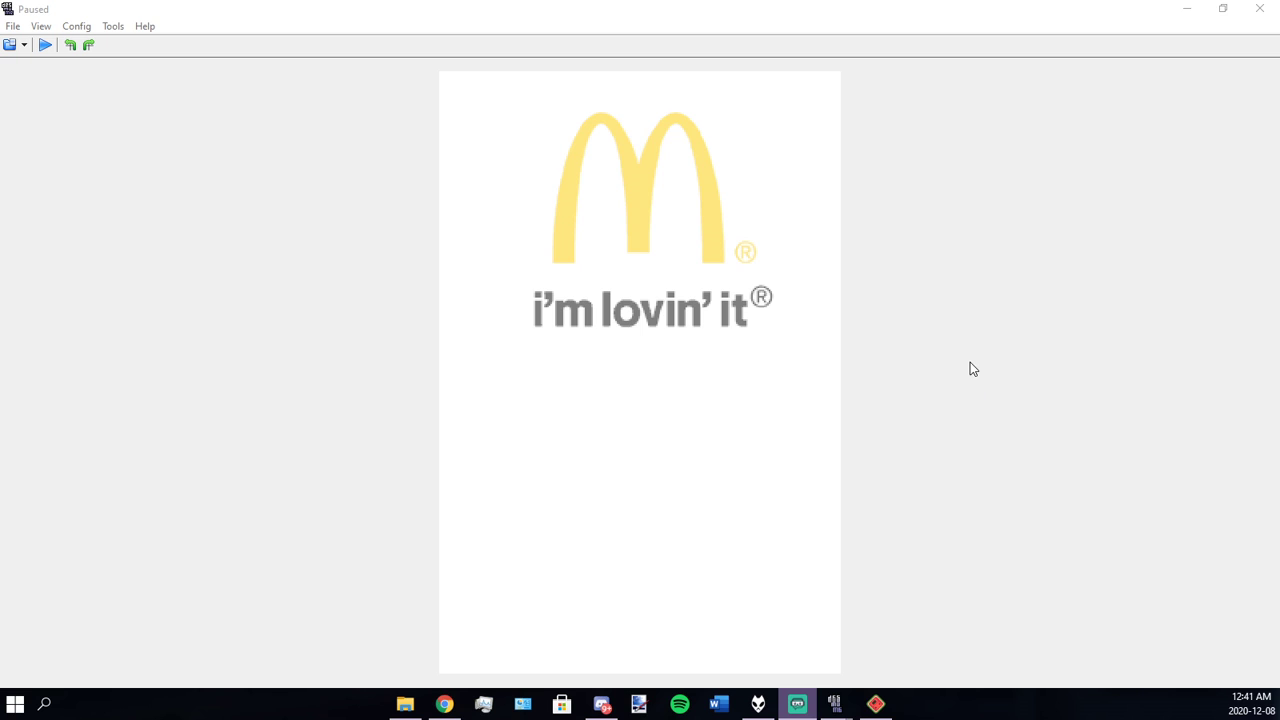
Step: Bring DeSmuME to the front and unpause the eCDP game past its splash logos
{"action": "left_click", "coordinate": [525, 18]}
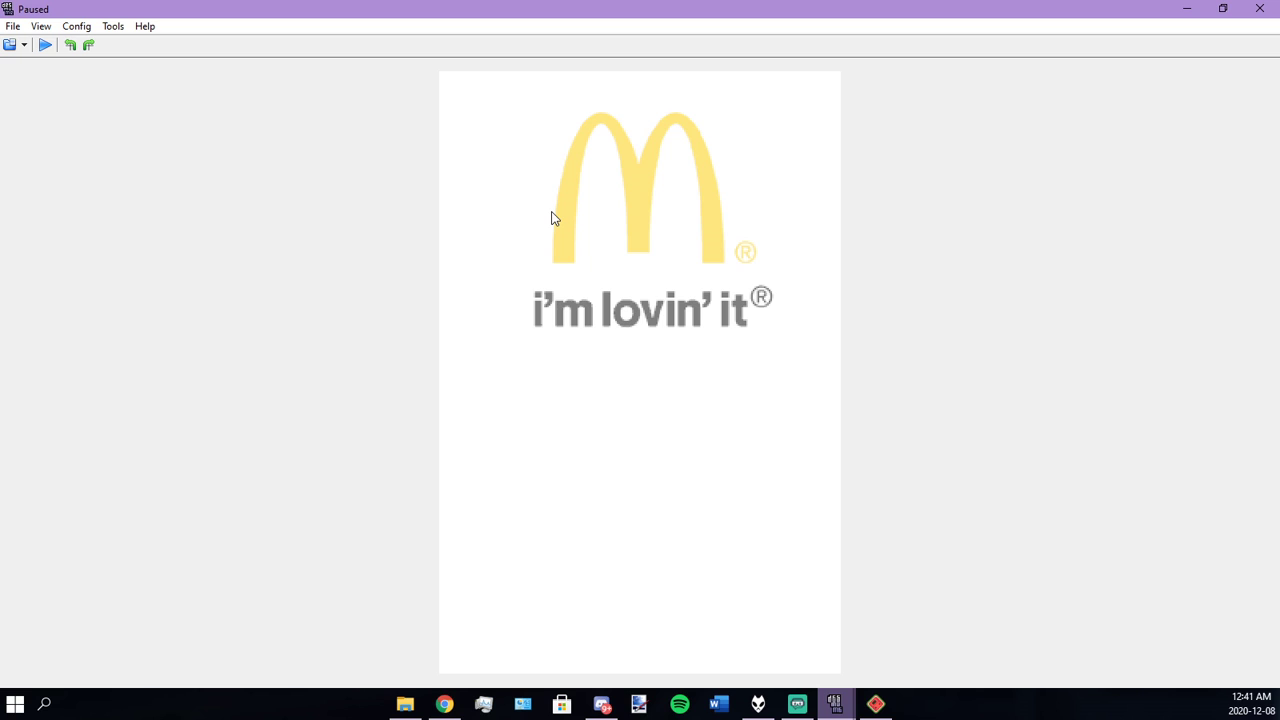
{"action": "left_click", "coordinate": [47, 50]}
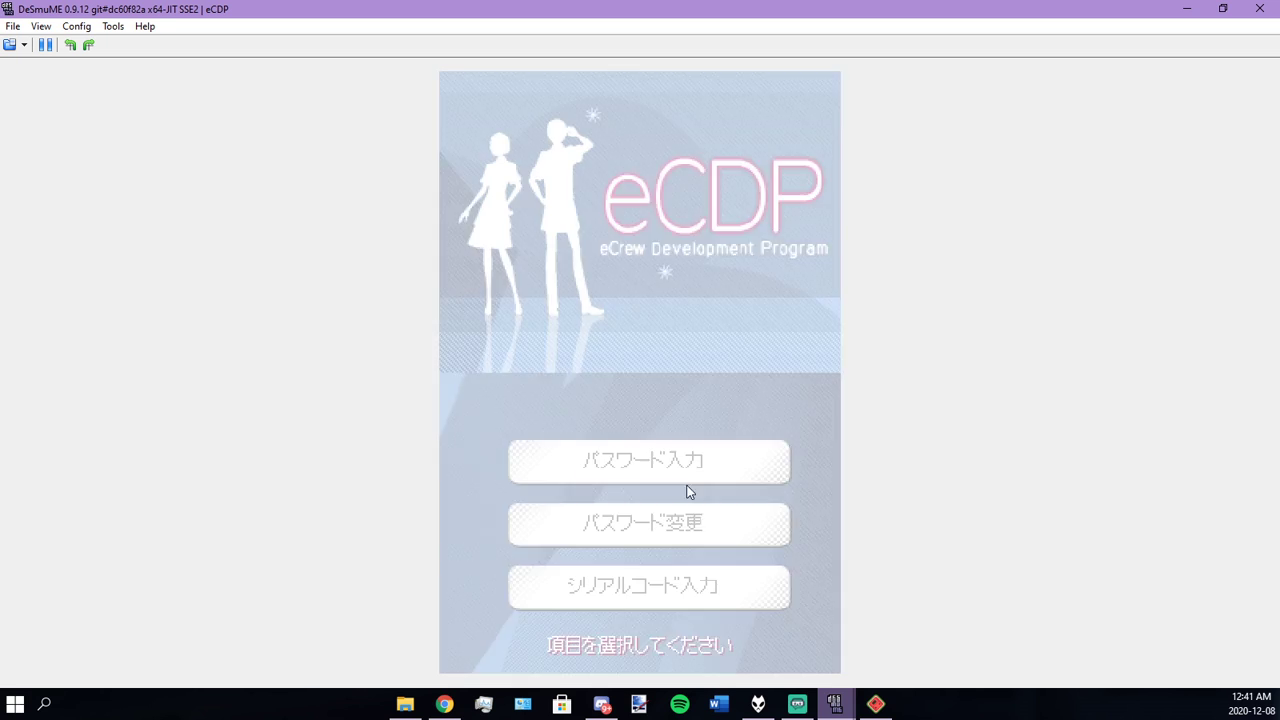
Step: Choose シリアルコード入力 from the eCDP title menu to start serial-code setup
{"action": "left_click", "coordinate": [698, 587]}
{"action": "left_click", "coordinate": [662, 459]}
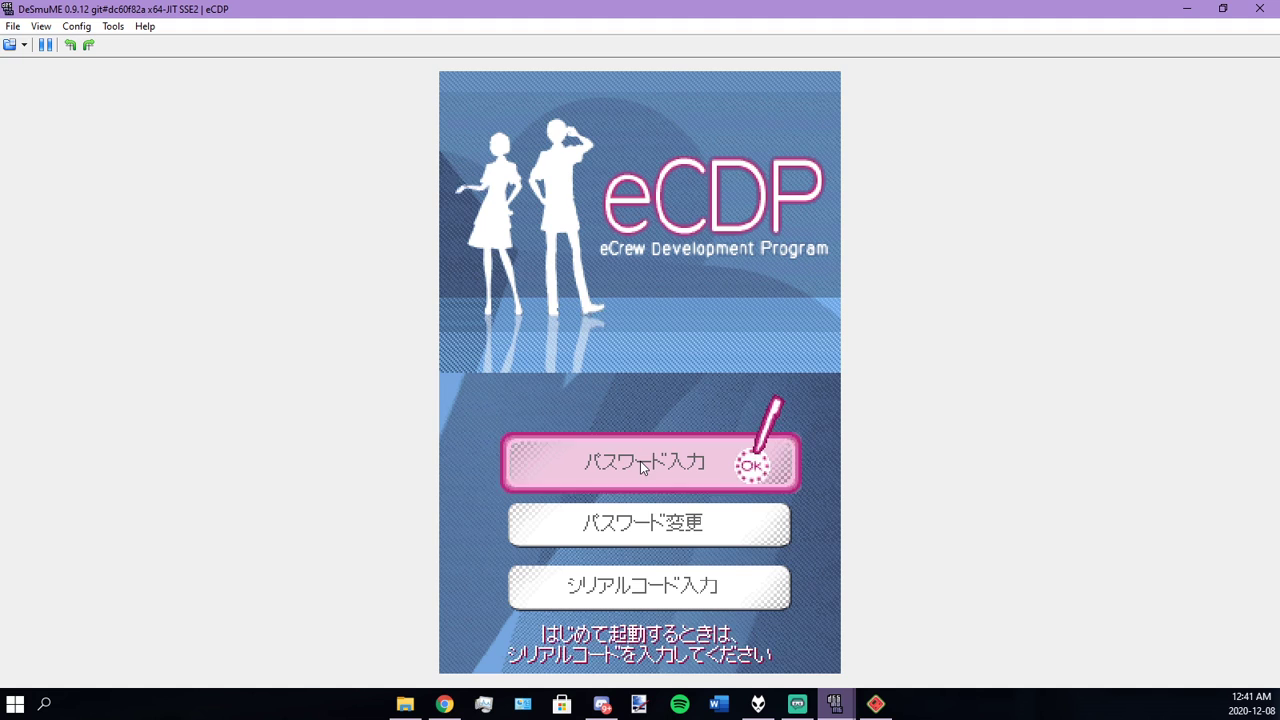
{"action": "left_click", "coordinate": [664, 528]}
{"action": "left_click", "coordinate": [668, 588]}
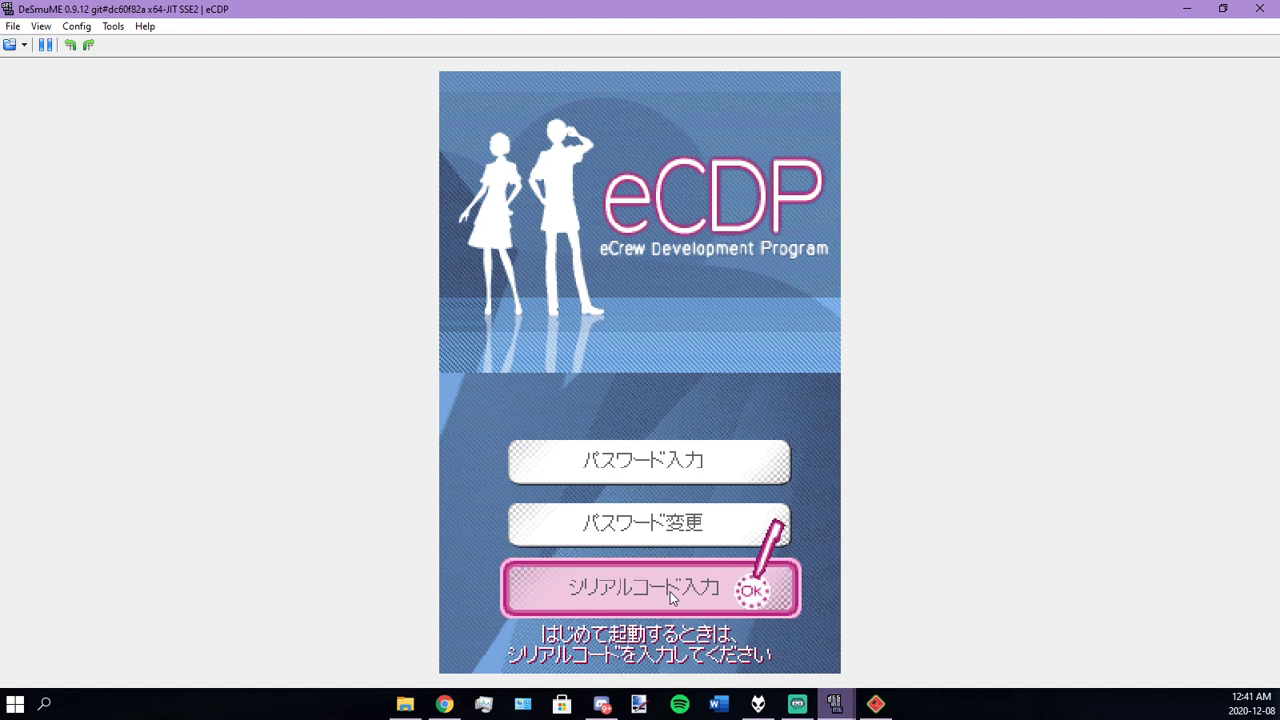
{"action": "left_click", "coordinate": [674, 586]}
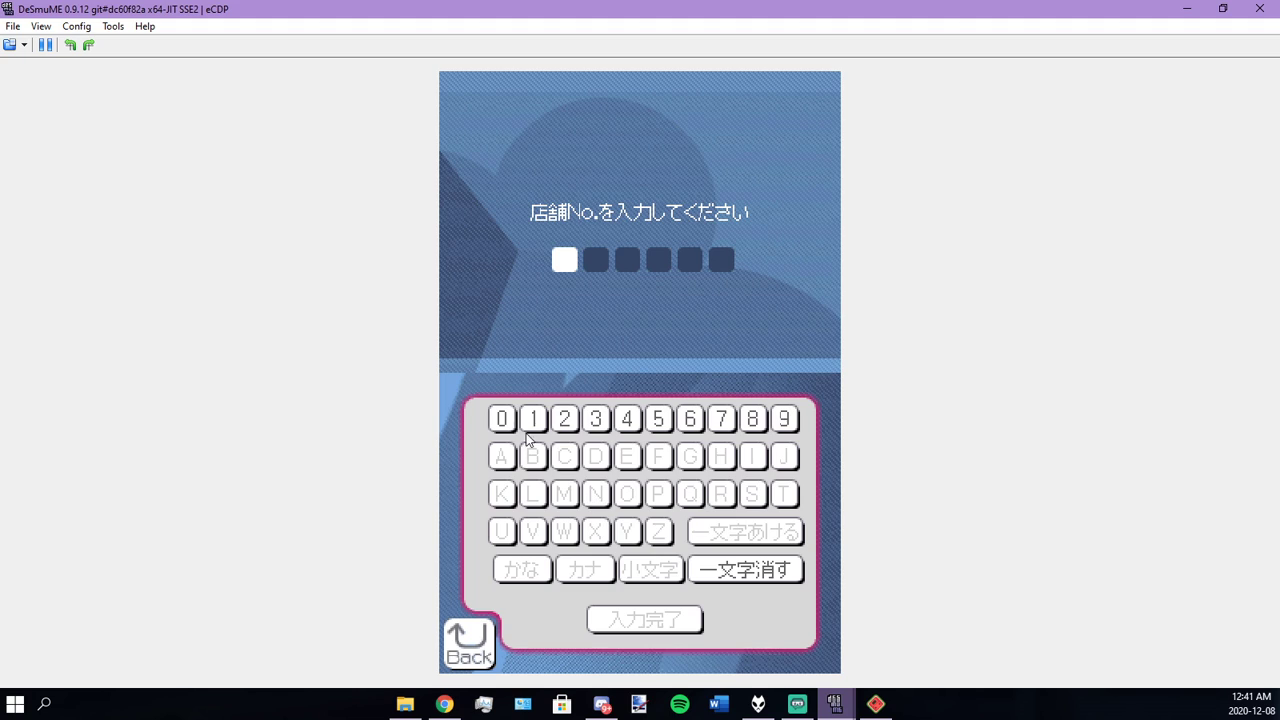
Step: Enter 000000 as both the store number and management number, confirming each with 入力完了
{"action": "left_click", "coordinate": [503, 419]}
{"action": "left_click", "coordinate": [503, 419]}
{"action": "left_click", "coordinate": [503, 419]}
{"action": "left_click", "coordinate": [503, 419]}
{"action": "left_click", "coordinate": [503, 419]}
{"action": "left_click", "coordinate": [503, 419]}
{"action": "left_click", "coordinate": [621, 619]}
{"action": "left_click", "coordinate": [503, 419]}
{"action": "left_click", "coordinate": [503, 419]}
{"action": "left_click", "coordinate": [503, 419]}
{"action": "left_click", "coordinate": [503, 419]}
{"action": "left_click", "coordinate": [503, 419]}
{"action": "left_click", "coordinate": [503, 419]}
{"action": "left_click", "coordinate": [624, 620]}
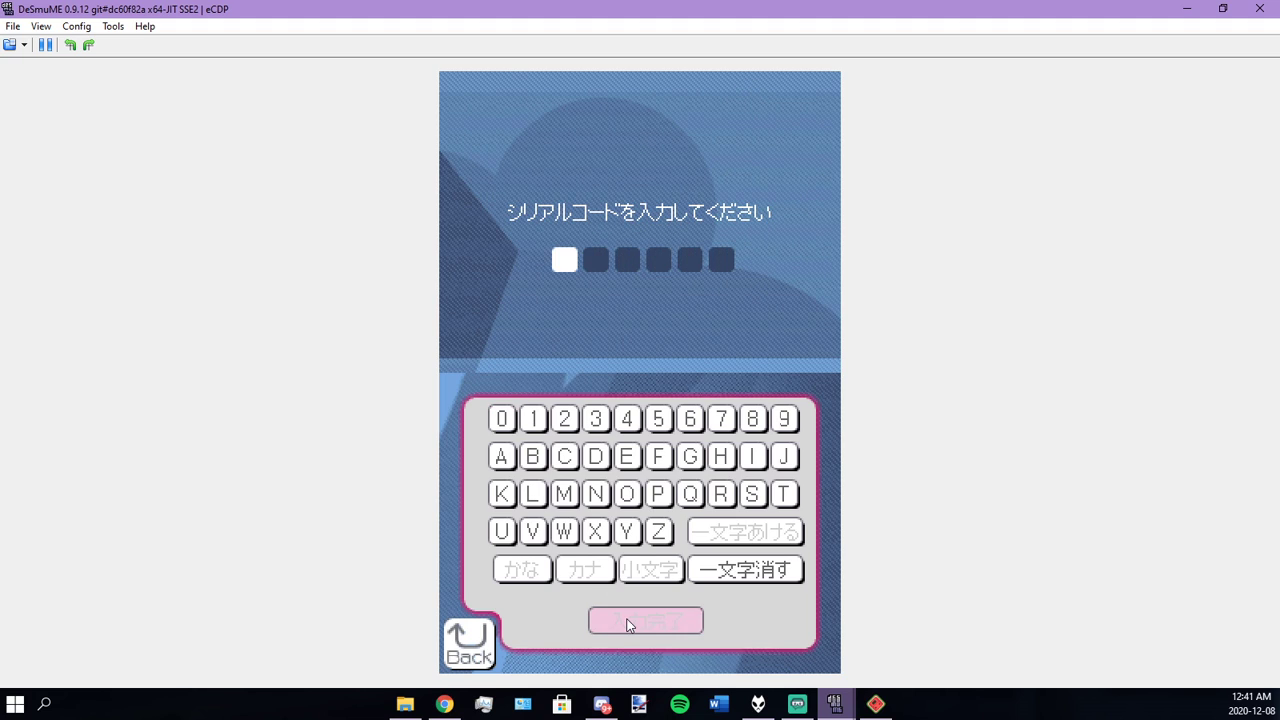
{"action": "left_click", "coordinate": [113, 26]}
Step: Read the serial code at address 022546E4 in the Memory Viewer, then close it
{"action": "left_click", "coordinate": [146, 54]}
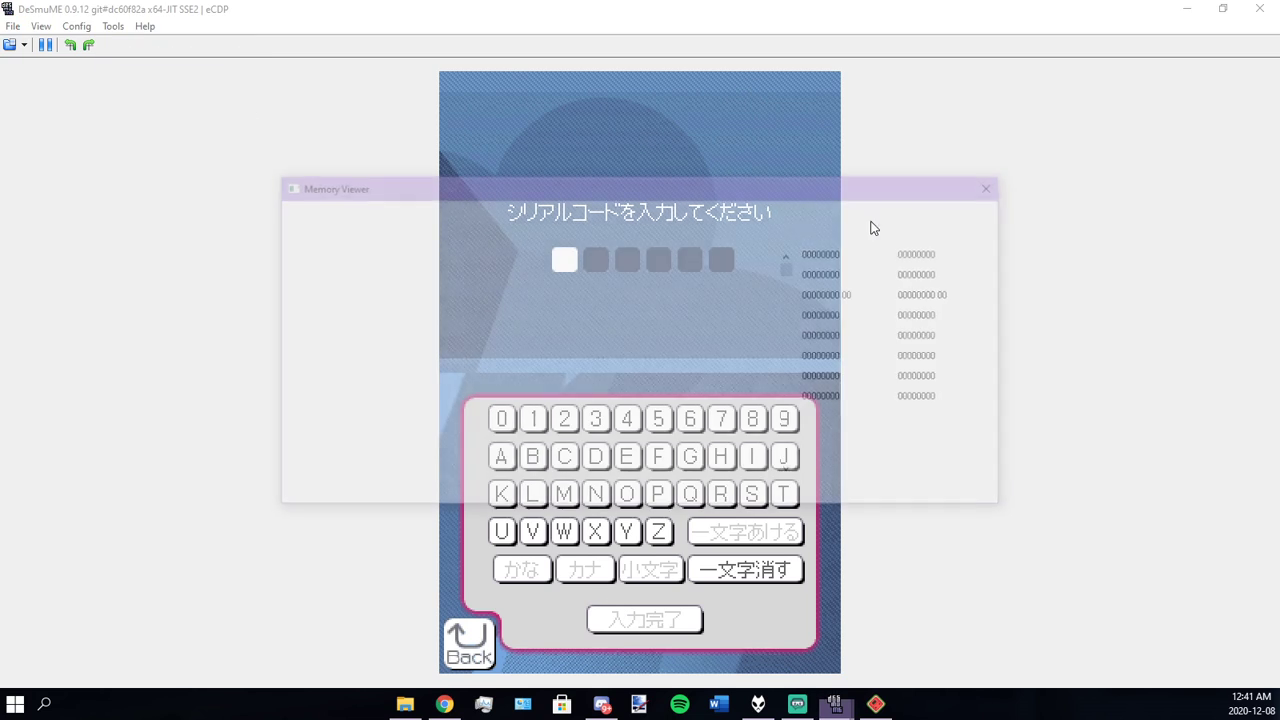
{"action": "left_click", "coordinate": [559, 230]}
{"action": "left_click", "coordinate": [525, 252]}
{"action": "left_click", "coordinate": [580, 235]}
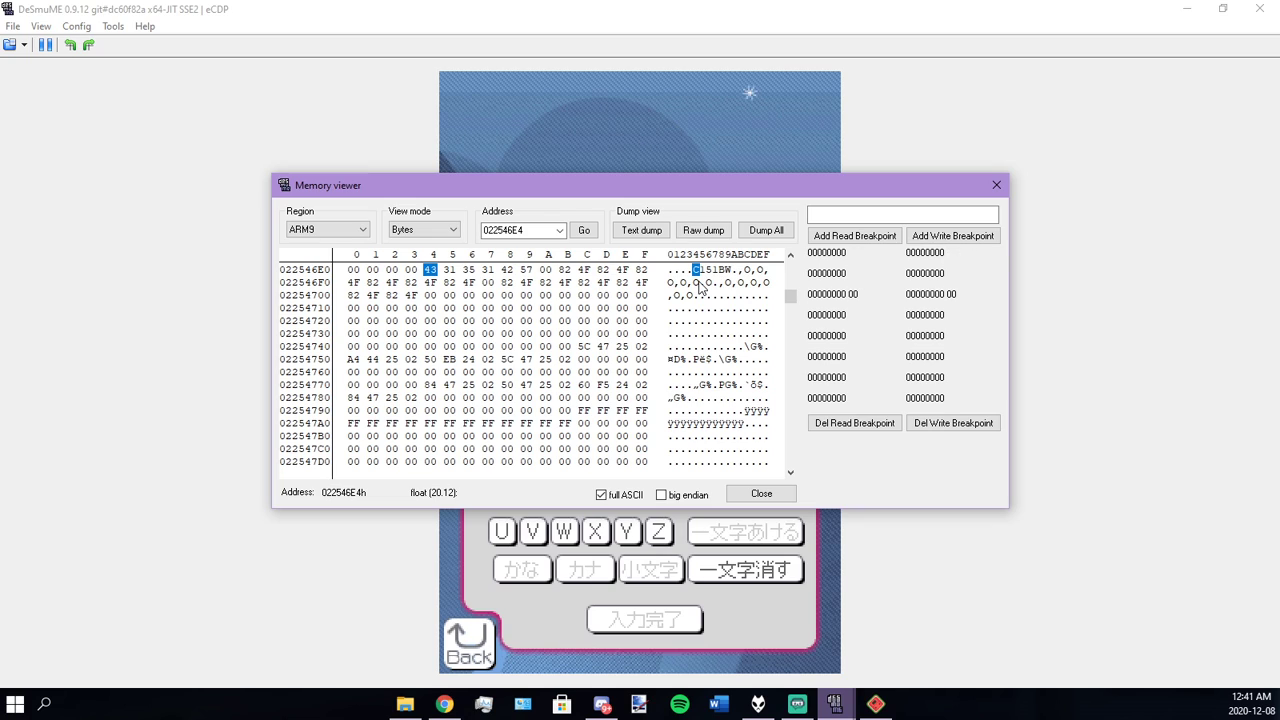
{"action": "left_click", "coordinate": [996, 185]}
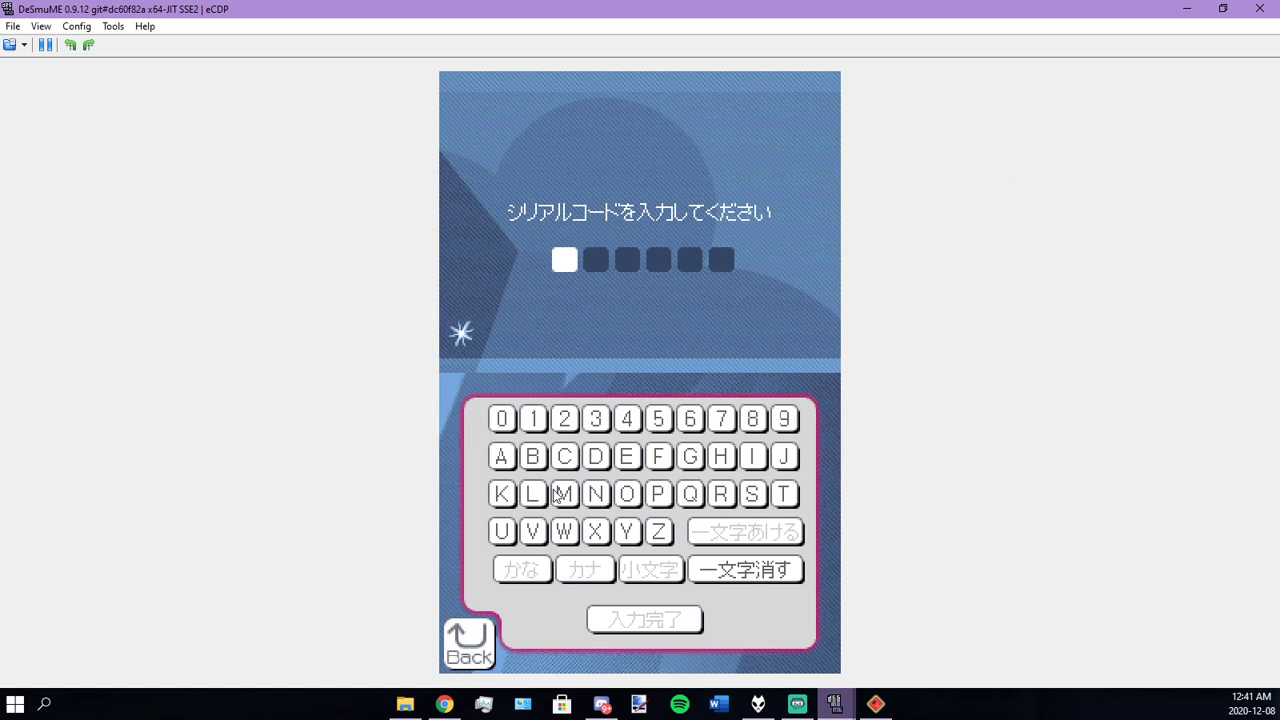
Step: Enter the six-character serial code read from memory and submit it
{"action": "left_click", "coordinate": [564, 456]}
{"action": "left_click", "coordinate": [533, 418]}
{"action": "left_click", "coordinate": [658, 418]}
{"action": "left_click", "coordinate": [533, 418]}
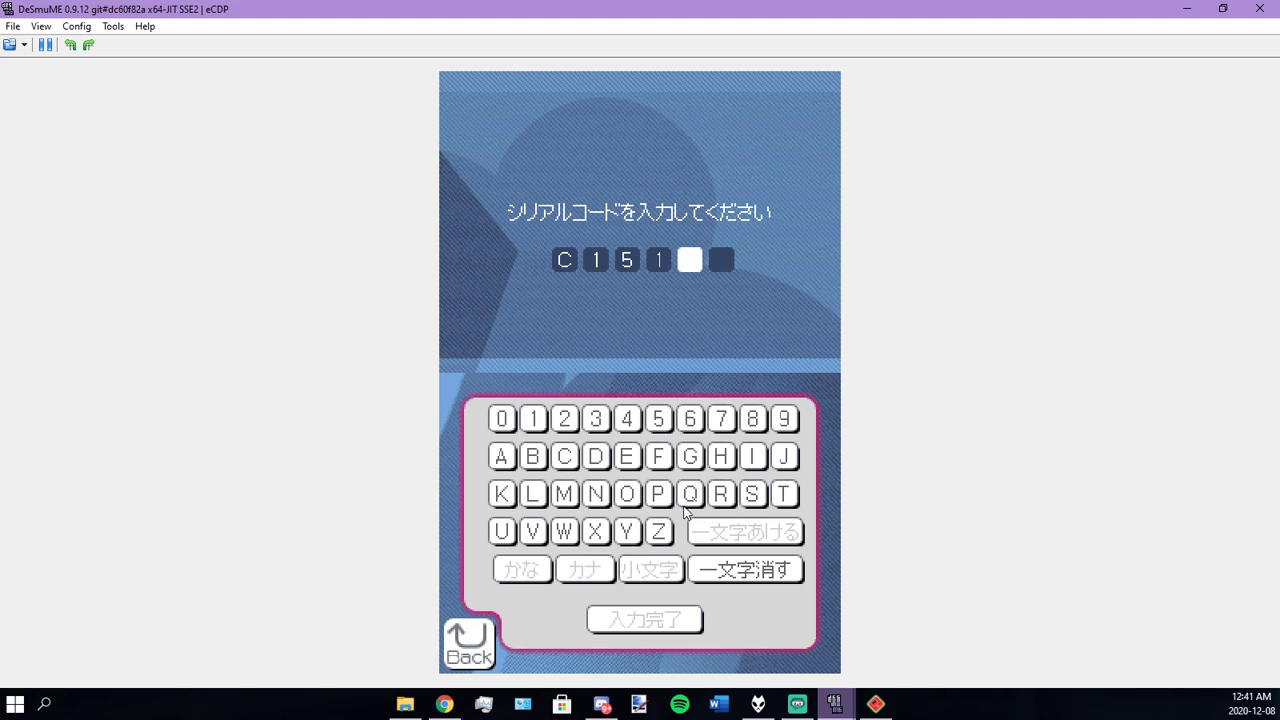
{"action": "left_click", "coordinate": [540, 460]}
{"action": "left_click", "coordinate": [564, 531]}
{"action": "left_click", "coordinate": [645, 620]}
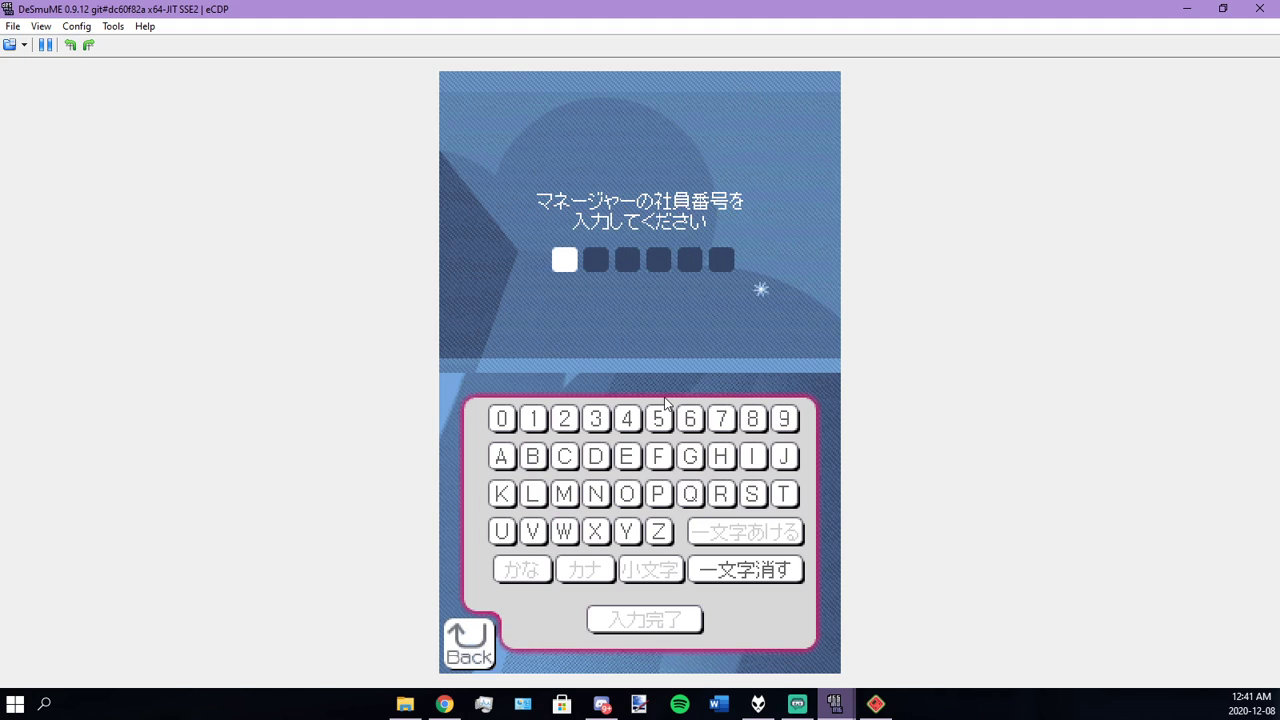
Step: Enter the manager's employee number and submit it
{"action": "left_click", "coordinate": [658, 494]}
{"action": "left_click", "coordinate": [502, 531]}
{"action": "left_click", "coordinate": [720, 494]}
{"action": "left_click", "coordinate": [658, 494]}
{"action": "left_click", "coordinate": [533, 494]}
{"action": "left_click", "coordinate": [596, 418]}
{"action": "left_click", "coordinate": [635, 622]}
{"action": "left_click", "coordinate": [502, 419]}
{"action": "left_click", "coordinate": [502, 419]}
{"action": "left_click", "coordinate": [502, 419]}
{"action": "left_click", "coordinate": [502, 419]}
{"action": "left_click", "coordinate": [502, 419]}
{"action": "left_click", "coordinate": [502, 419]}
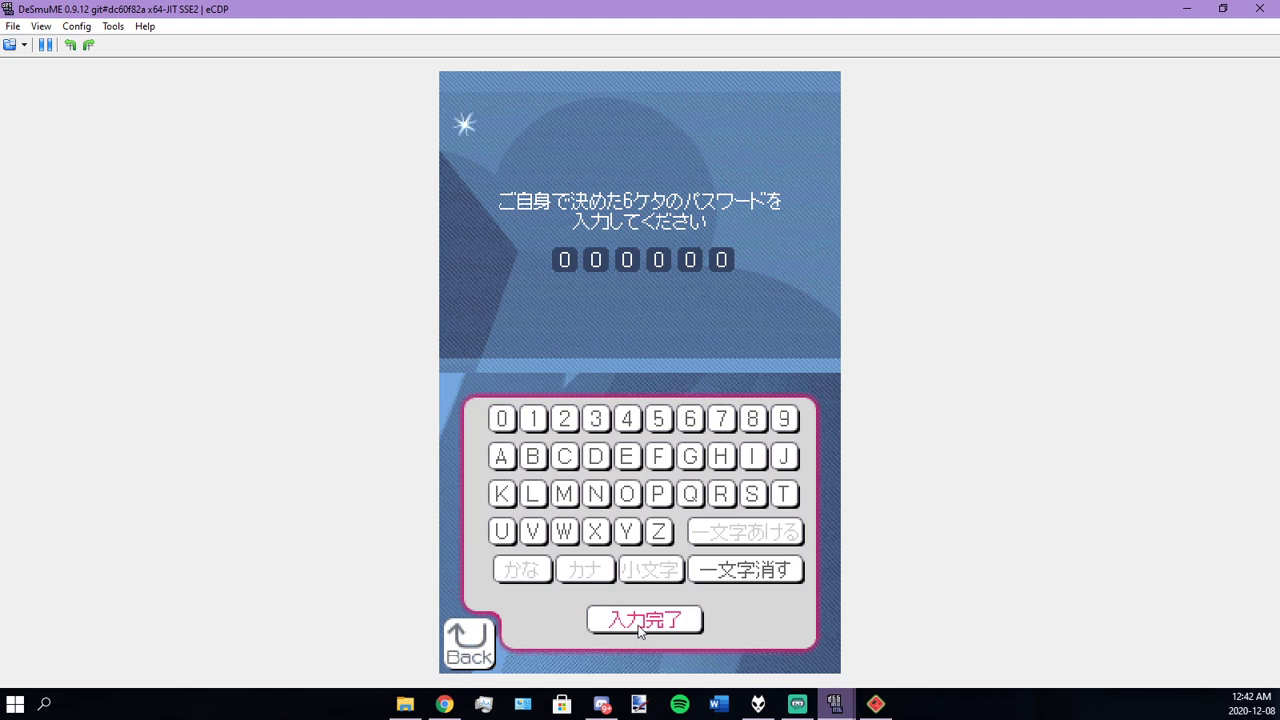
{"action": "left_click", "coordinate": [637, 622]}
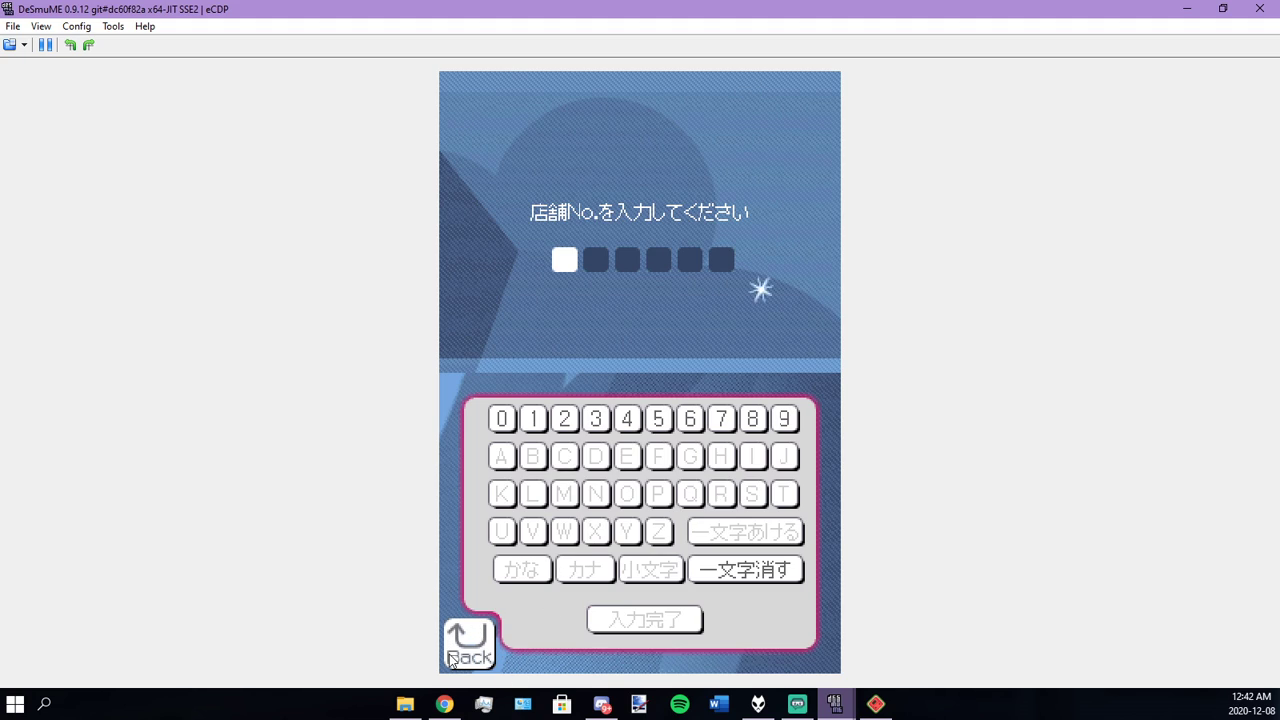
Step: Reset the emulated DS to eCDP's title menu and bring up McKeygen in Chrome
{"action": "left_click", "coordinate": [13, 26]}
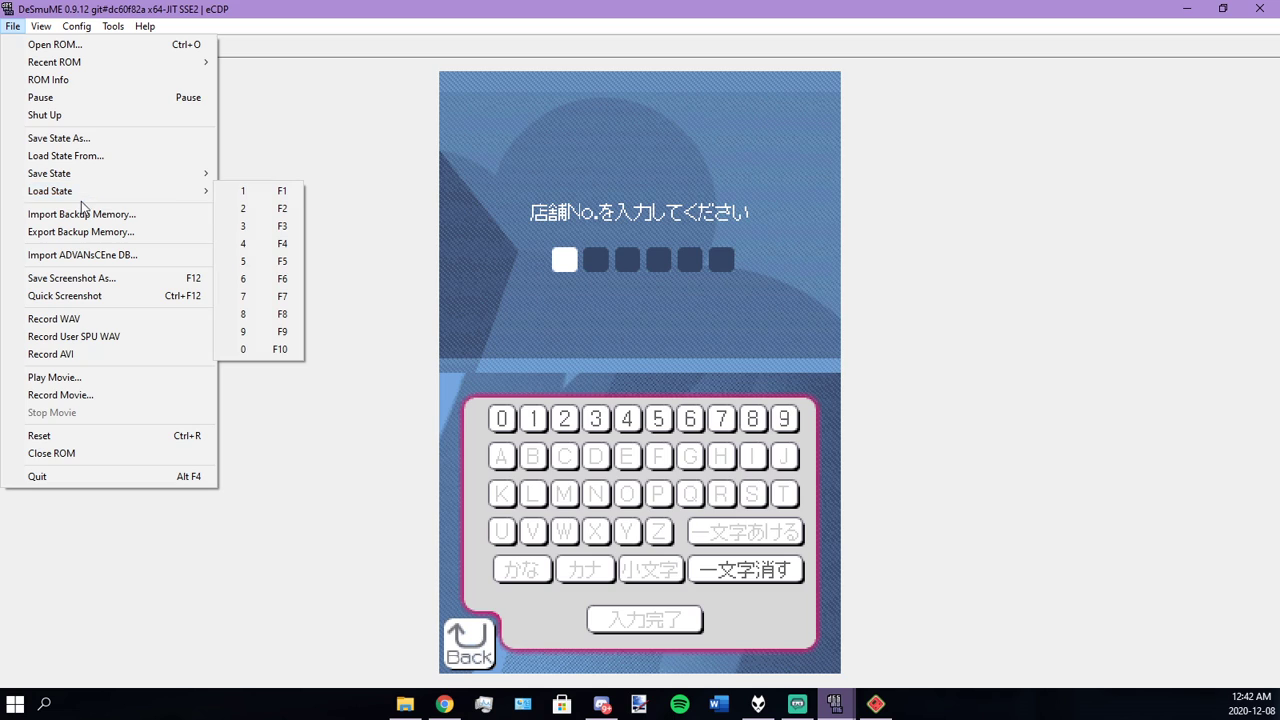
{"action": "left_click", "coordinate": [69, 436]}
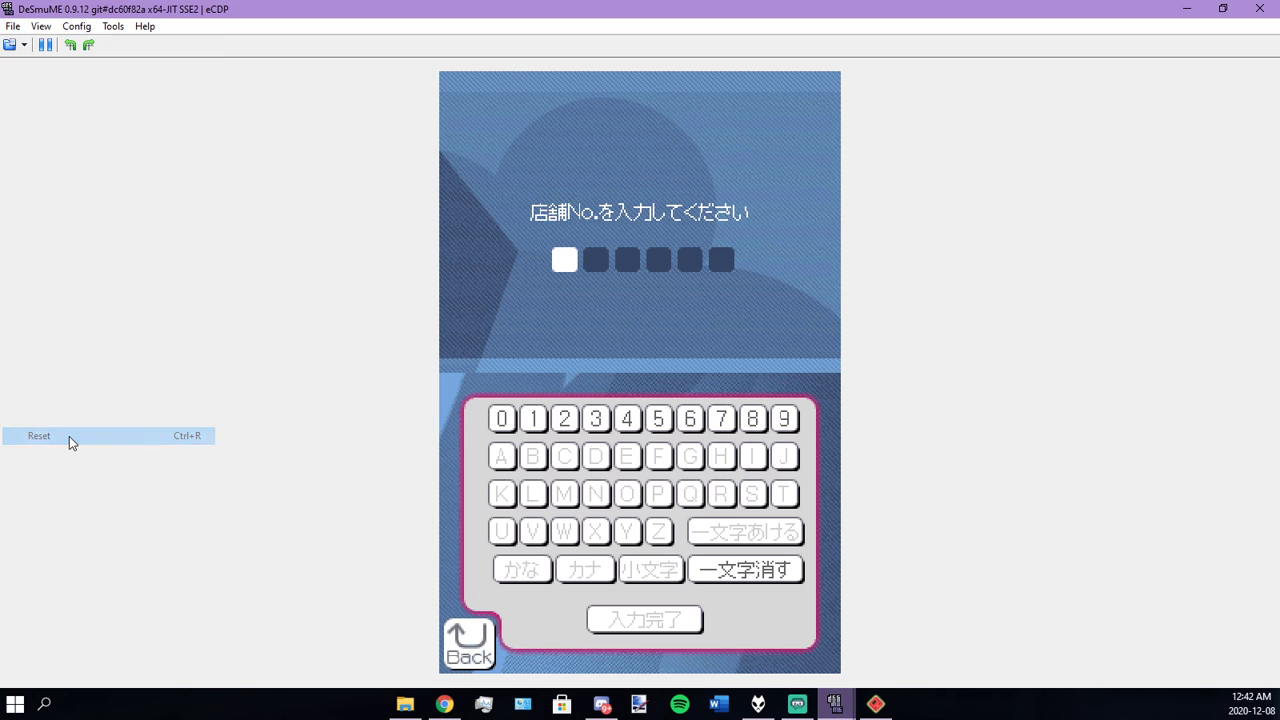
{"action": "left_click", "coordinate": [392, 710]}
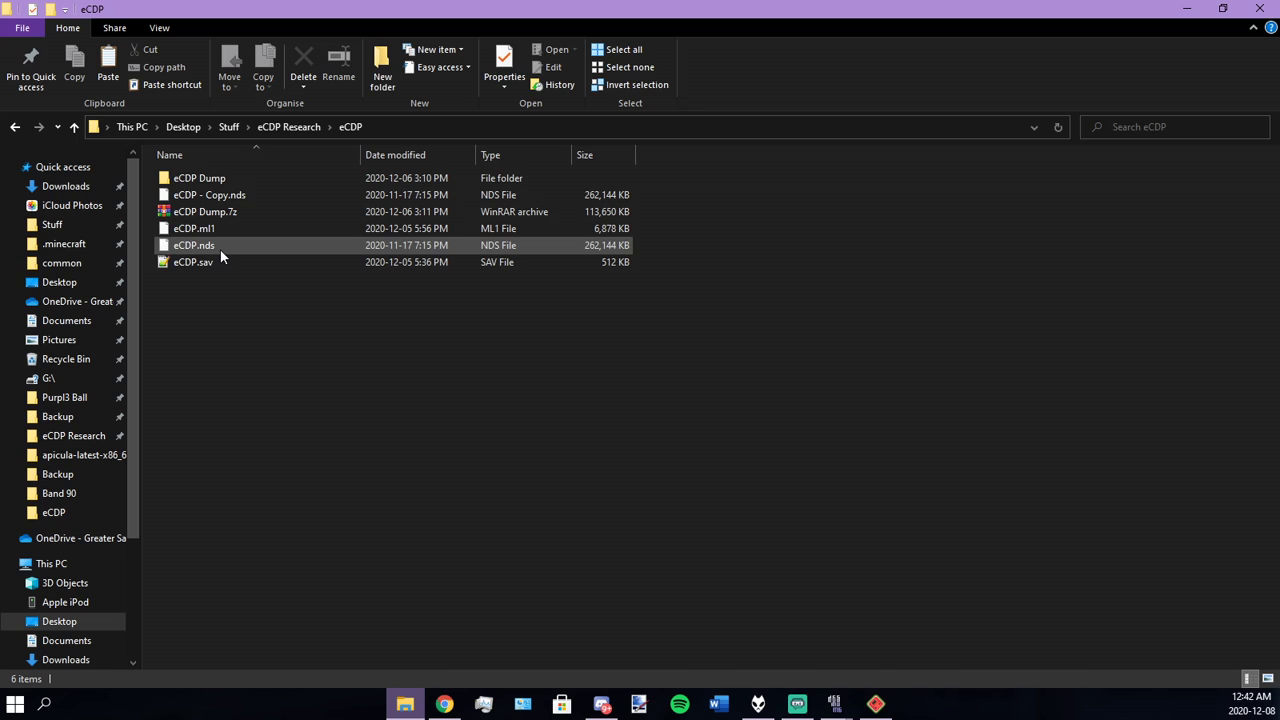
{"action": "left_click", "coordinate": [1186, 8]}
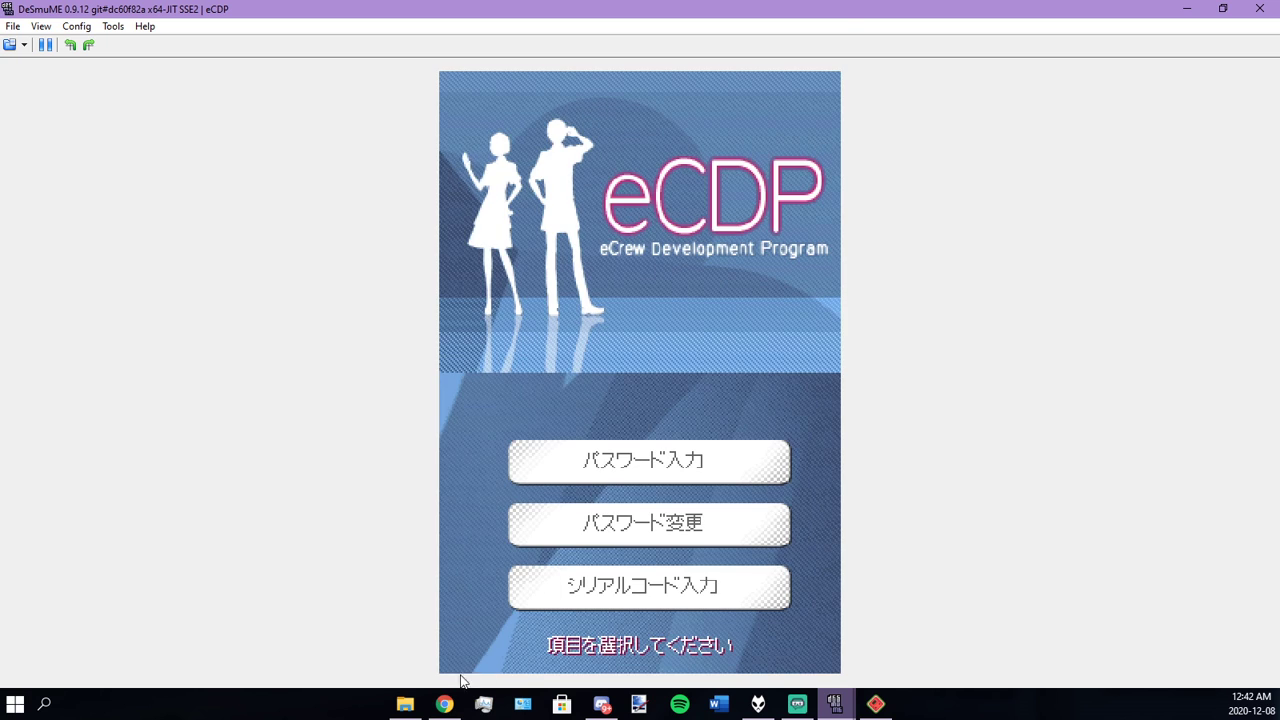
{"action": "left_click", "coordinate": [444, 704]}
{"action": "left_click", "coordinate": [900, 358]}
Step: Copy the MAC address 00:09:BF:3E:01:10 from DeSmuME's console log, then return to eCDP
{"action": "mouse_move", "coordinate": [834, 702]}
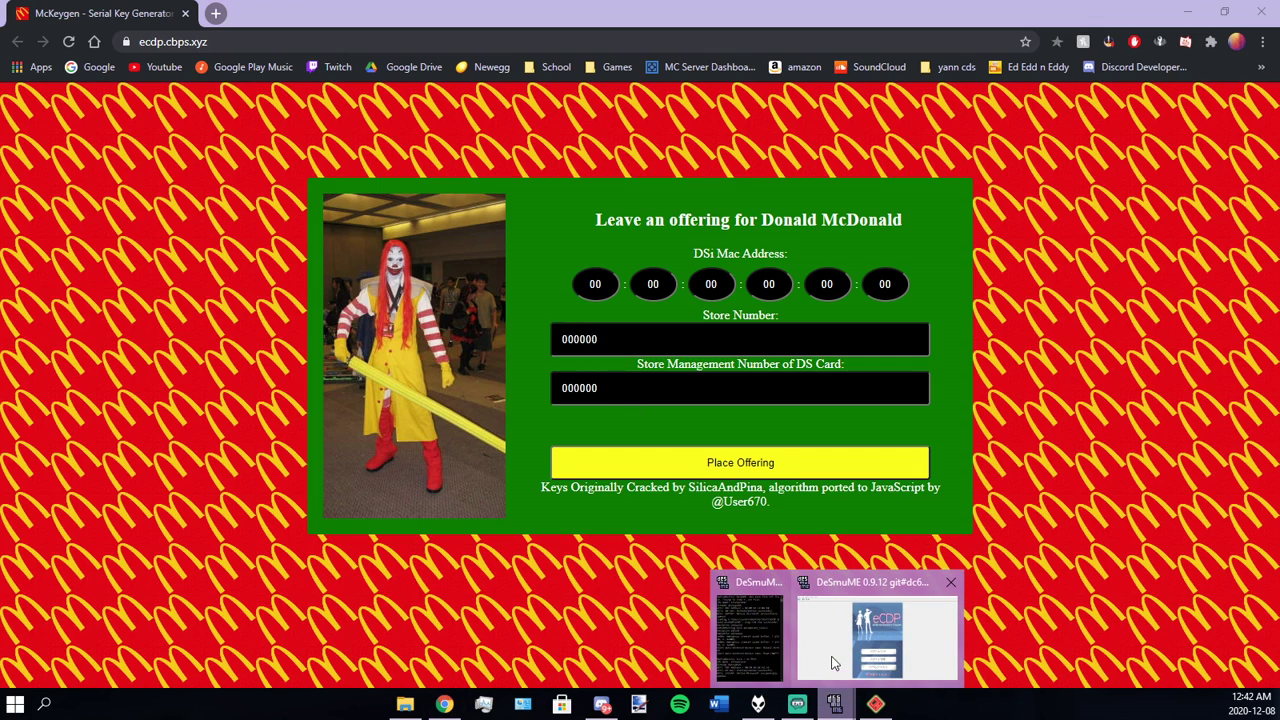
{"action": "left_click", "coordinate": [848, 610]}
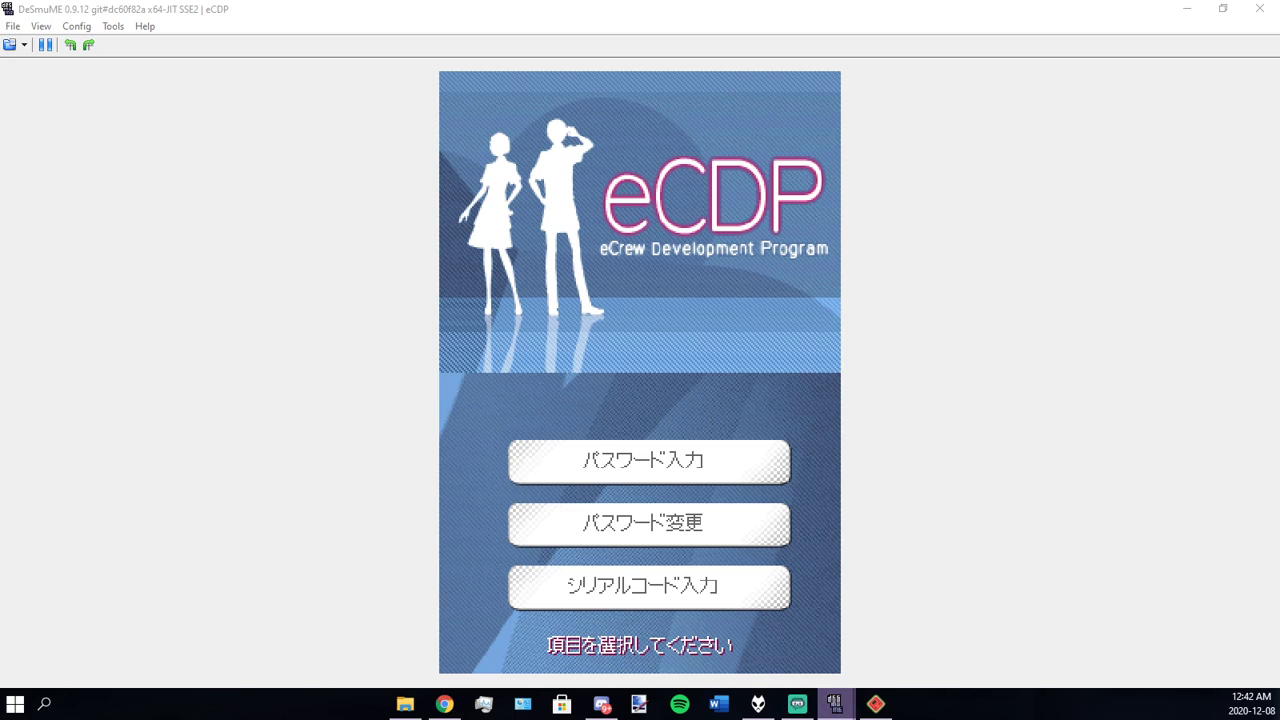
{"action": "key", "text": "alt+Tab"}
{"action": "left_click_drag", "start_coordinate": [925, 40], "coordinate": [905, 36]}
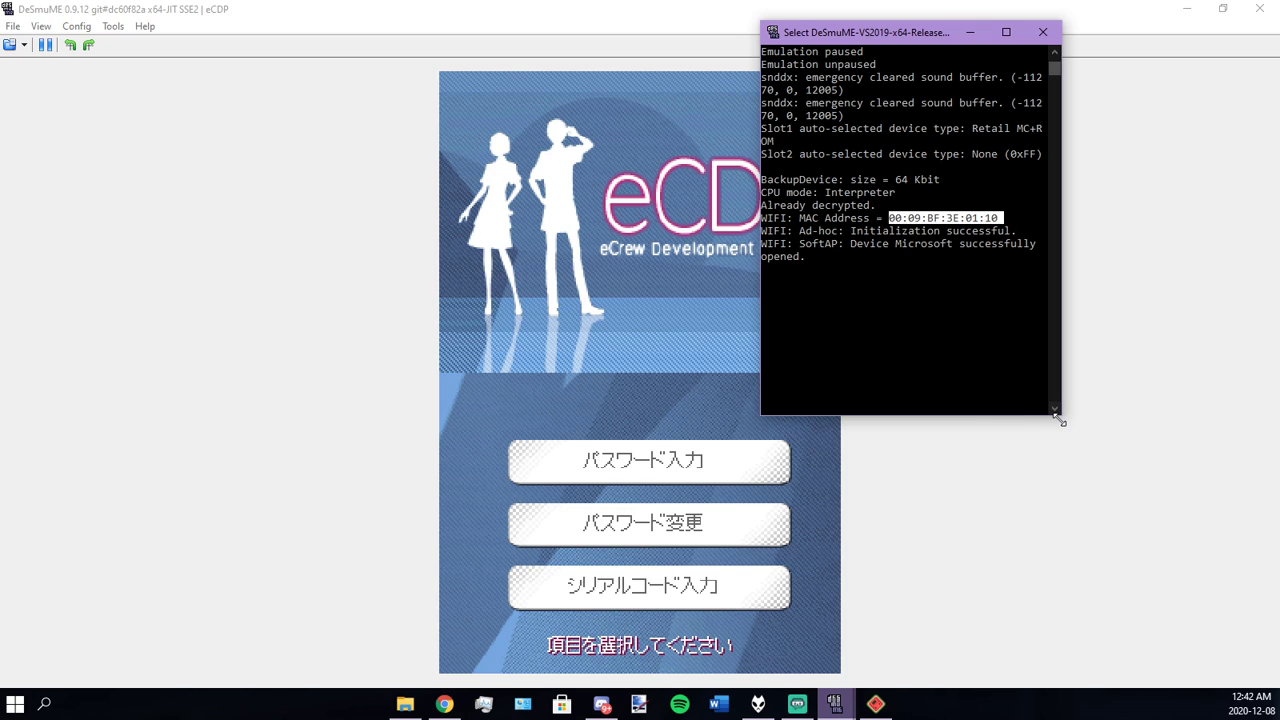
{"action": "left_click_drag", "start_coordinate": [1061, 417], "coordinate": [1117, 552]}
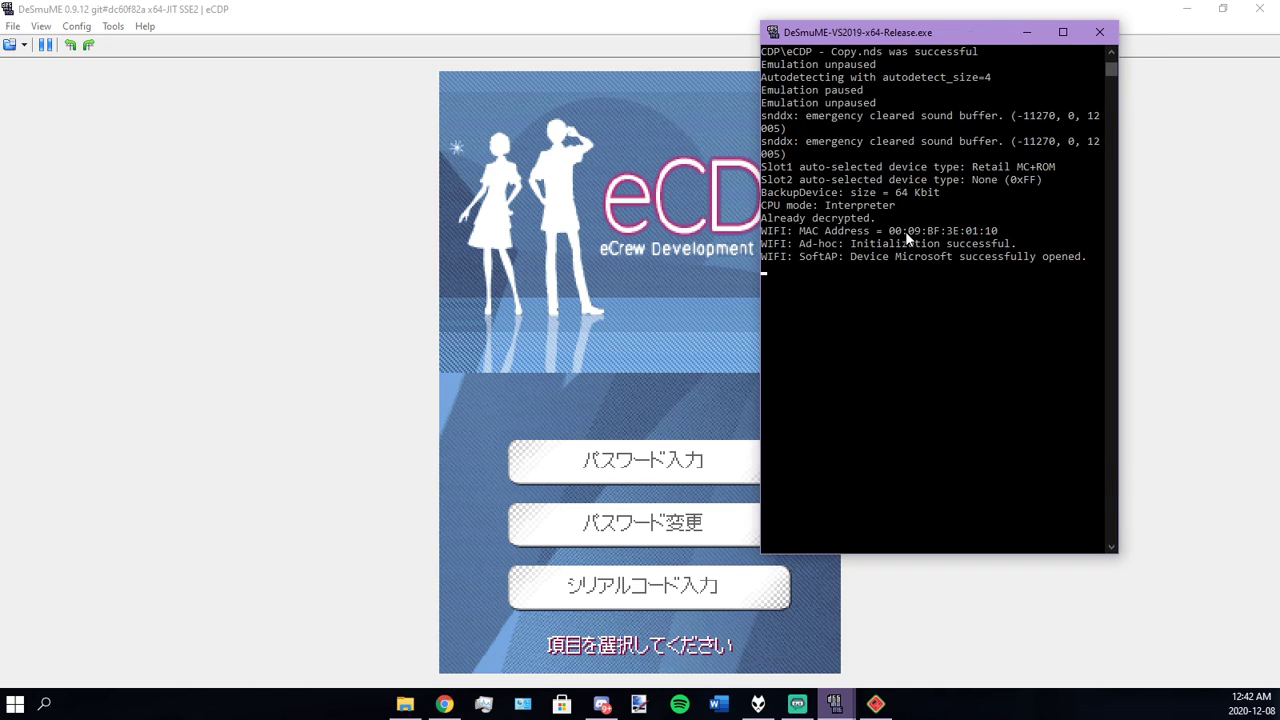
{"action": "left_click_drag", "start_coordinate": [890, 232], "coordinate": [996, 234]}
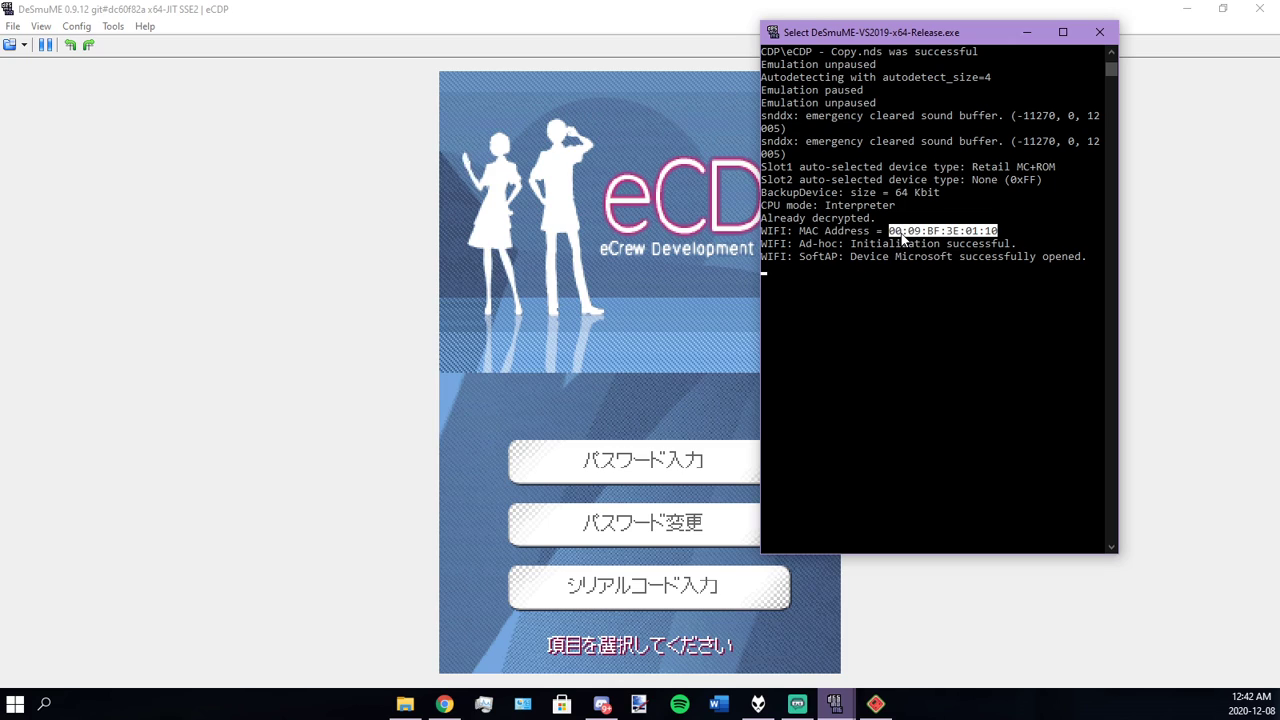
{"action": "key", "text": "ctrl+c"}
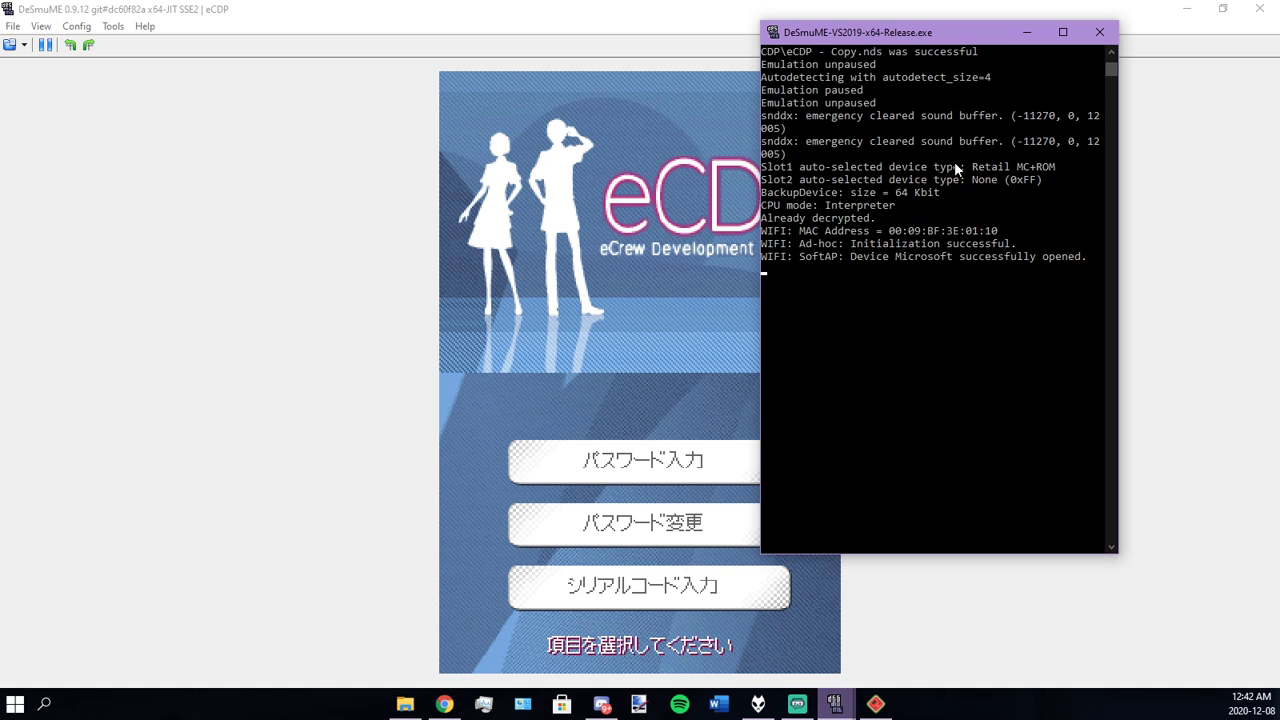
{"action": "mouse_move", "coordinate": [1016, 36]}
{"action": "left_mouse_down"}
{"action": "mouse_move", "coordinate": [1279, 36]}
{"action": "mouse_move", "coordinate": [1016, 36]}
{"action": "left_mouse_up"}
{"action": "left_click_drag", "start_coordinate": [897, 233], "coordinate": [968, 238]}
{"action": "left_click_drag", "start_coordinate": [860, 233], "coordinate": [968, 236]}
{"action": "left_click", "coordinate": [856, 547]}
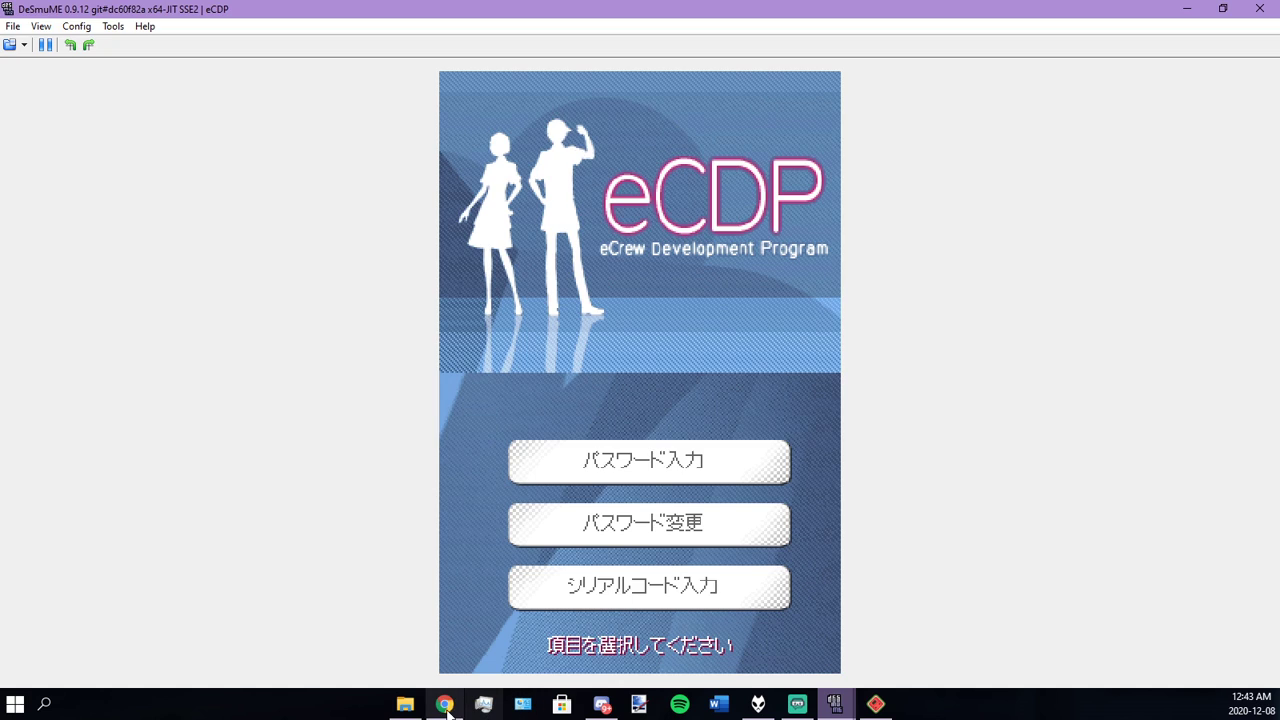
Step: Paste the MAC address 00:09:BF:3E:01:10 into a new browser tab for reference
{"action": "left_click", "coordinate": [444, 704]}
{"action": "left_click", "coordinate": [595, 284]}
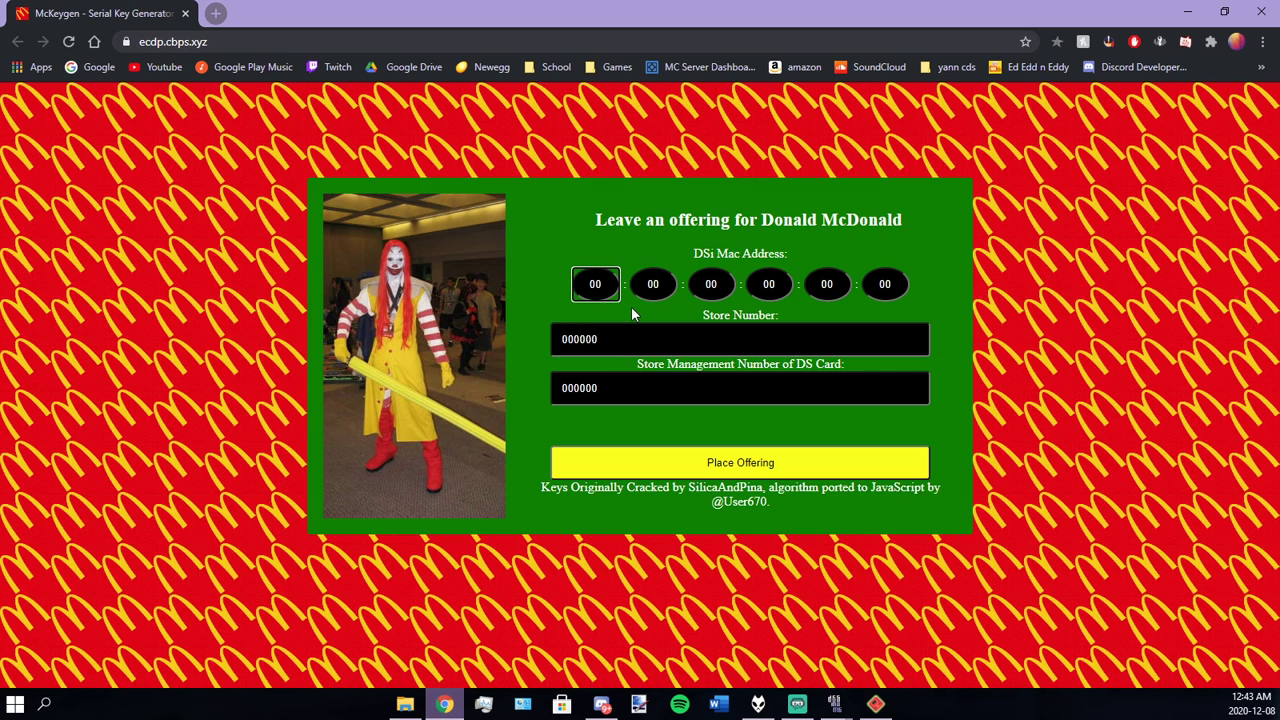
{"action": "left_click", "coordinate": [215, 13]}
{"action": "key", "text": "ctrl+v"}
{"action": "left_click", "coordinate": [129, 8]}
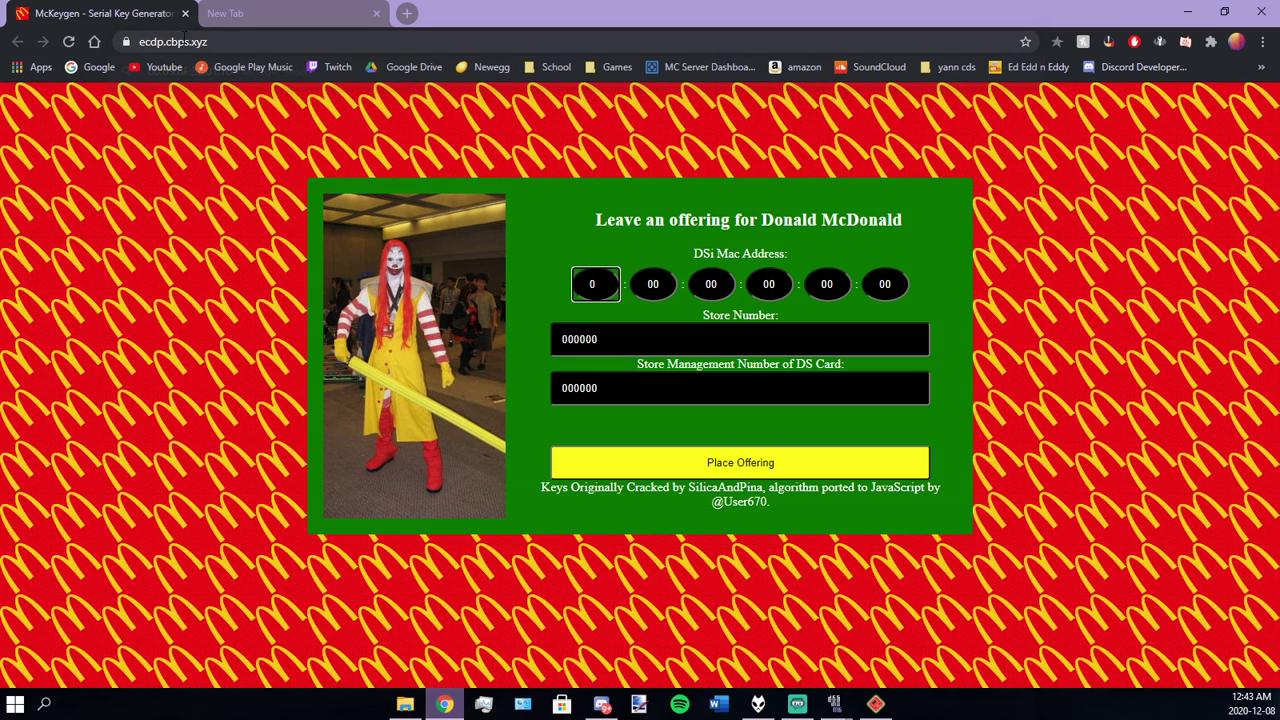
Step: Start filling McKeygen's MAC fields with 00:09:BF:3E, checking the reference tab
{"action": "type", "text": "0"}
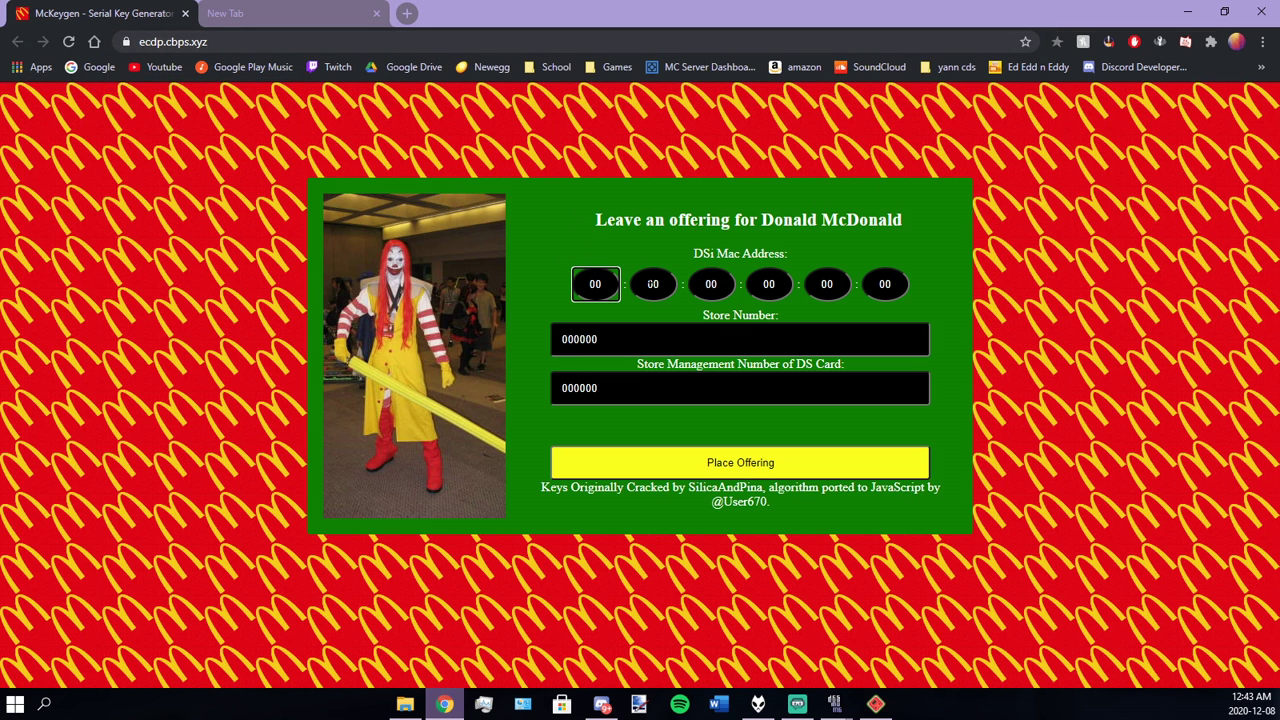
{"action": "type", "text": "0"}
{"action": "left_click", "coordinate": [331, 20]}
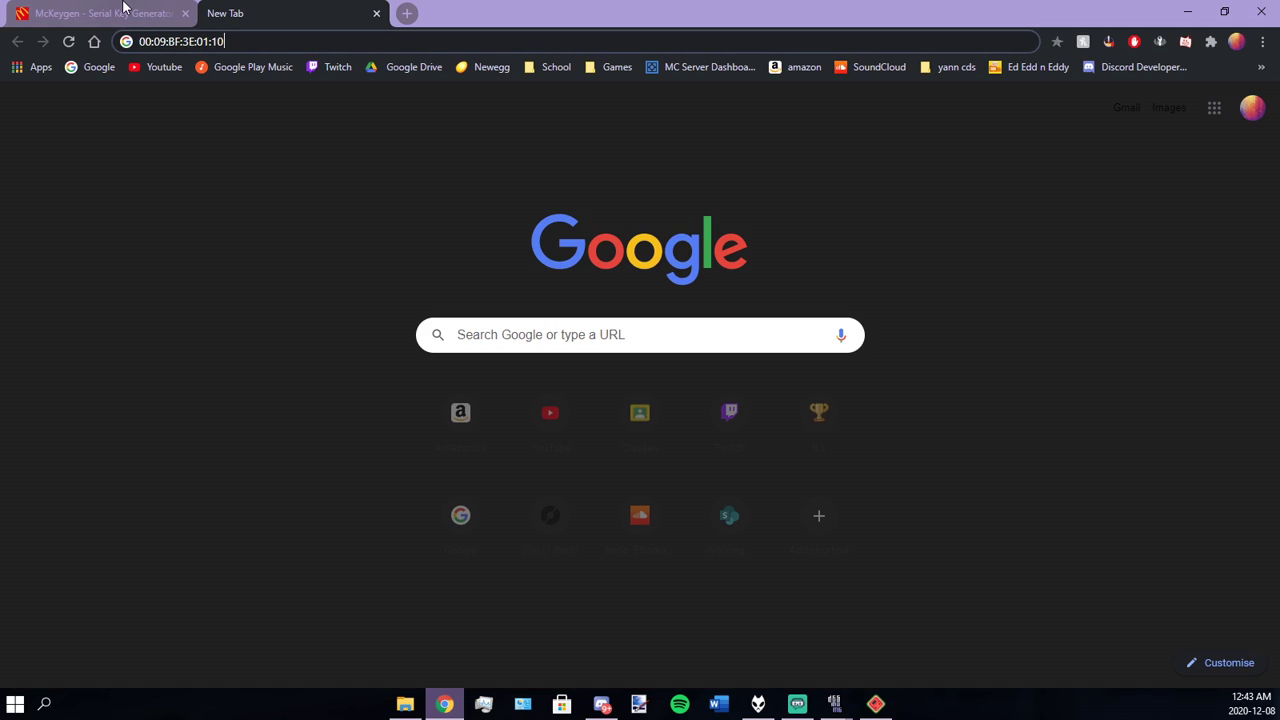
{"action": "left_click", "coordinate": [122, 8]}
{"action": "key", "text": "Tab"}
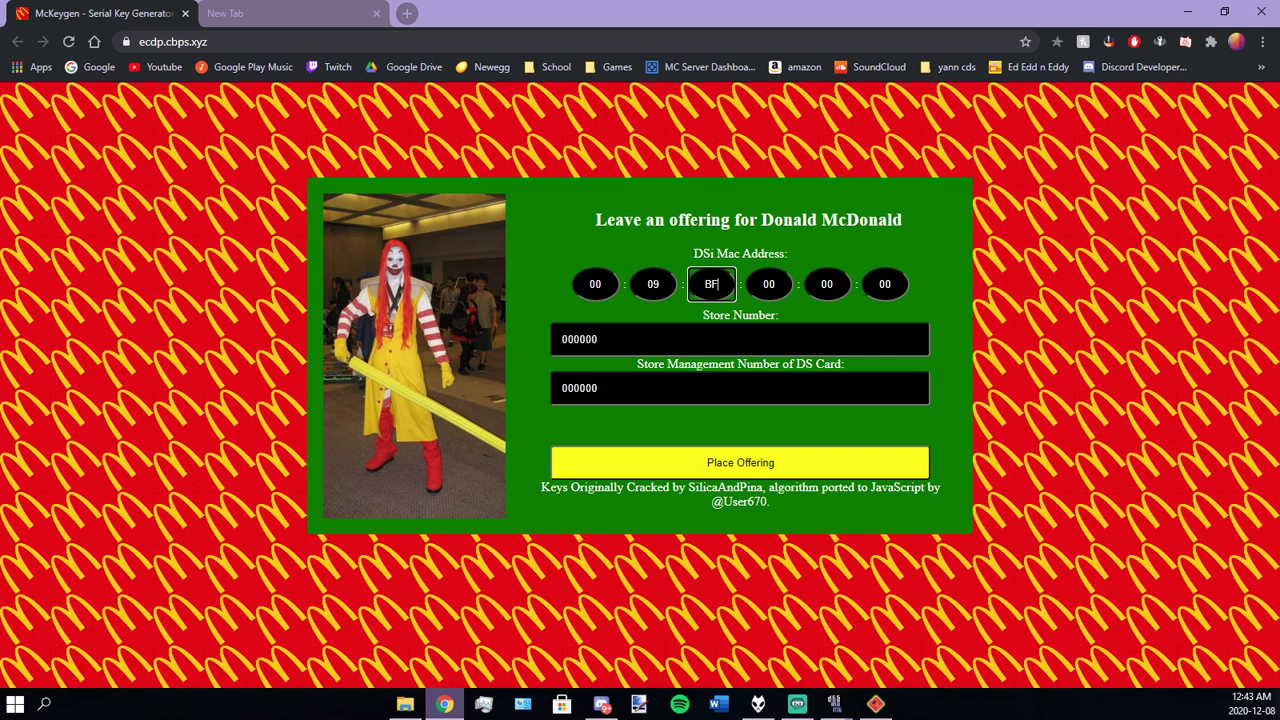
{"action": "left_click", "coordinate": [306, 10]}
{"action": "left_click", "coordinate": [57, 12]}
{"action": "key", "text": "Tab"}
{"action": "type", "text": "0"}
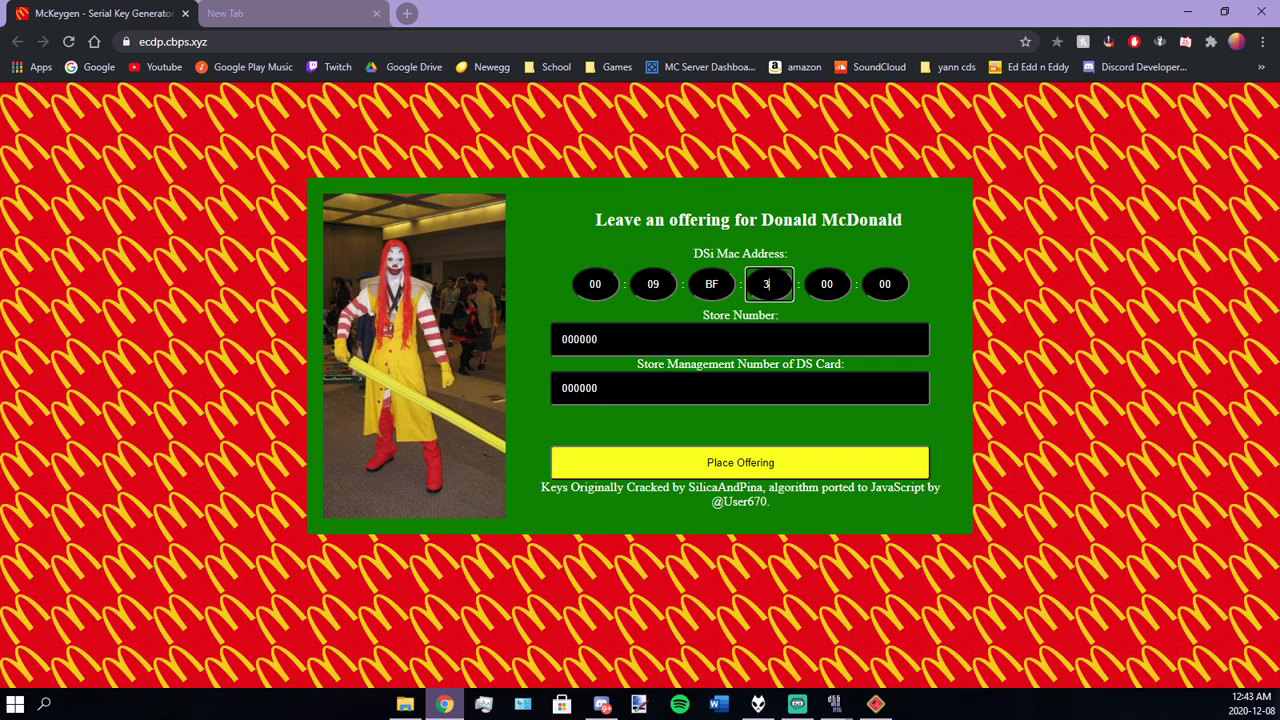
{"action": "left_click", "coordinate": [245, 13]}
{"action": "left_click", "coordinate": [93, 10]}
{"action": "key", "text": "Tab"}
{"action": "type", "text": "01"}
{"action": "left_click", "coordinate": [245, 13]}
{"action": "left_click", "coordinate": [93, 10]}
{"action": "left_click", "coordinate": [885, 284]}
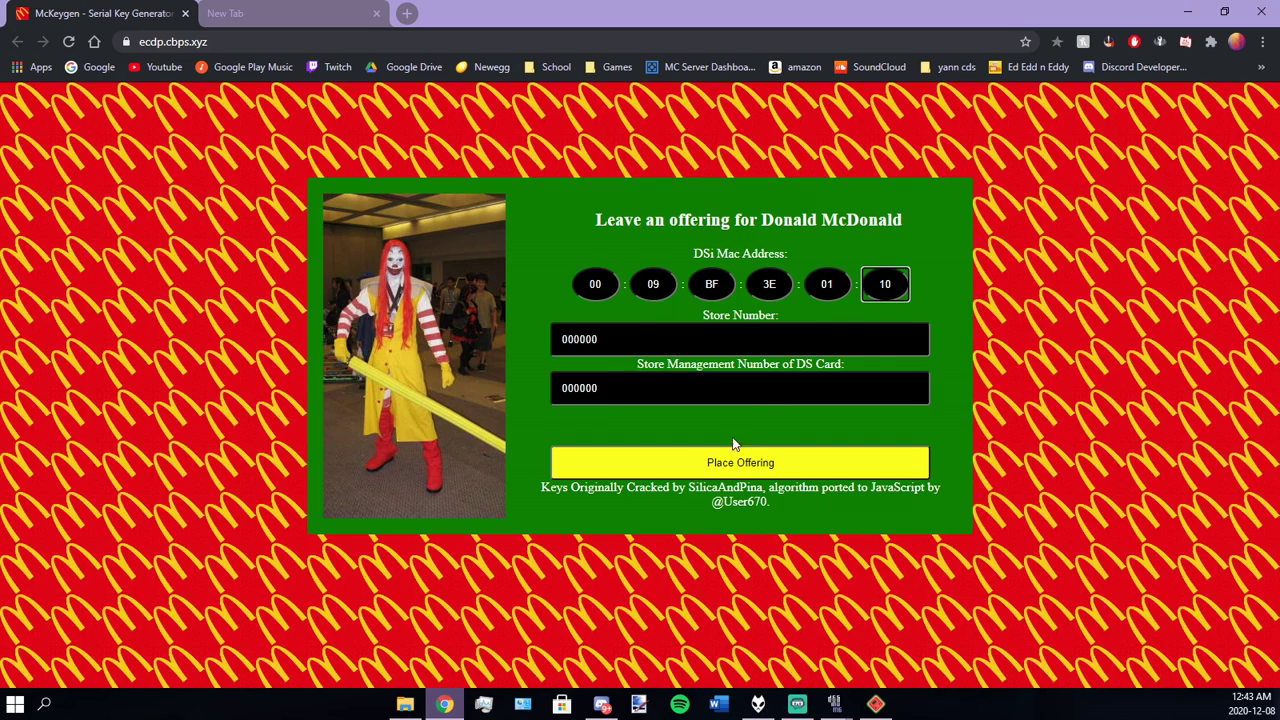
{"action": "left_click", "coordinate": [736, 470]}
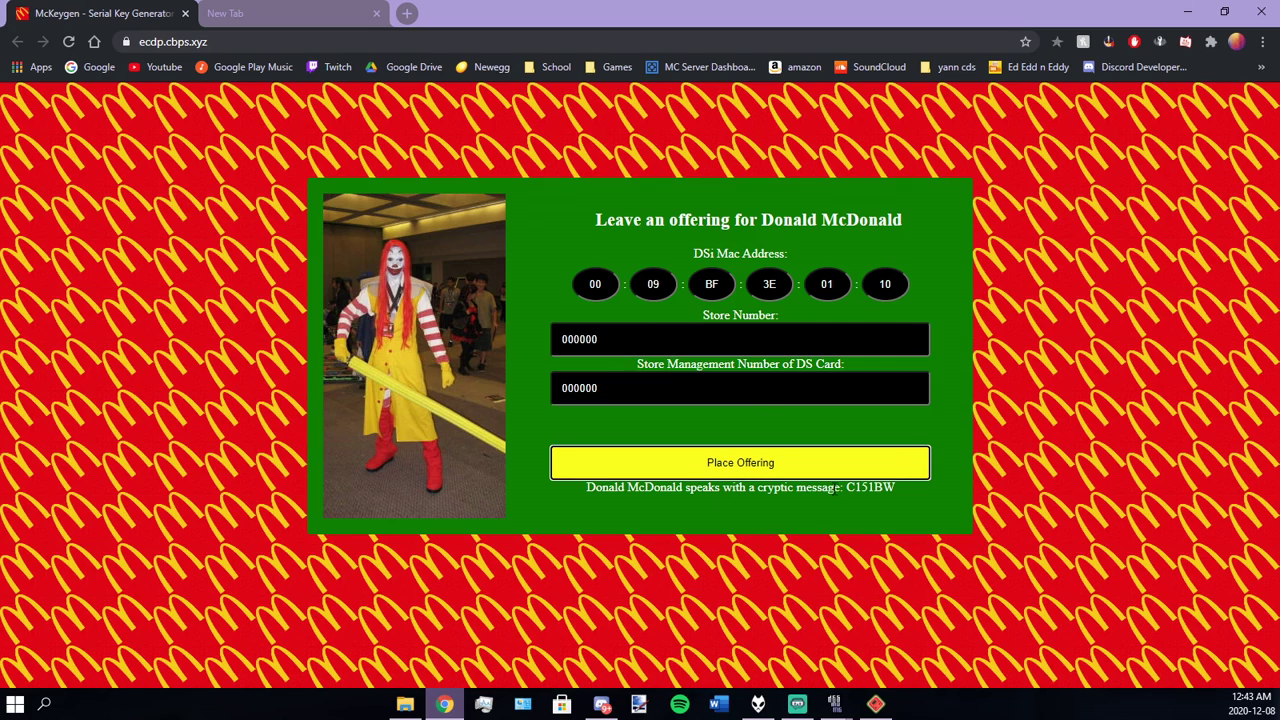
{"action": "left_click_drag", "start_coordinate": [847, 488], "coordinate": [895, 488]}
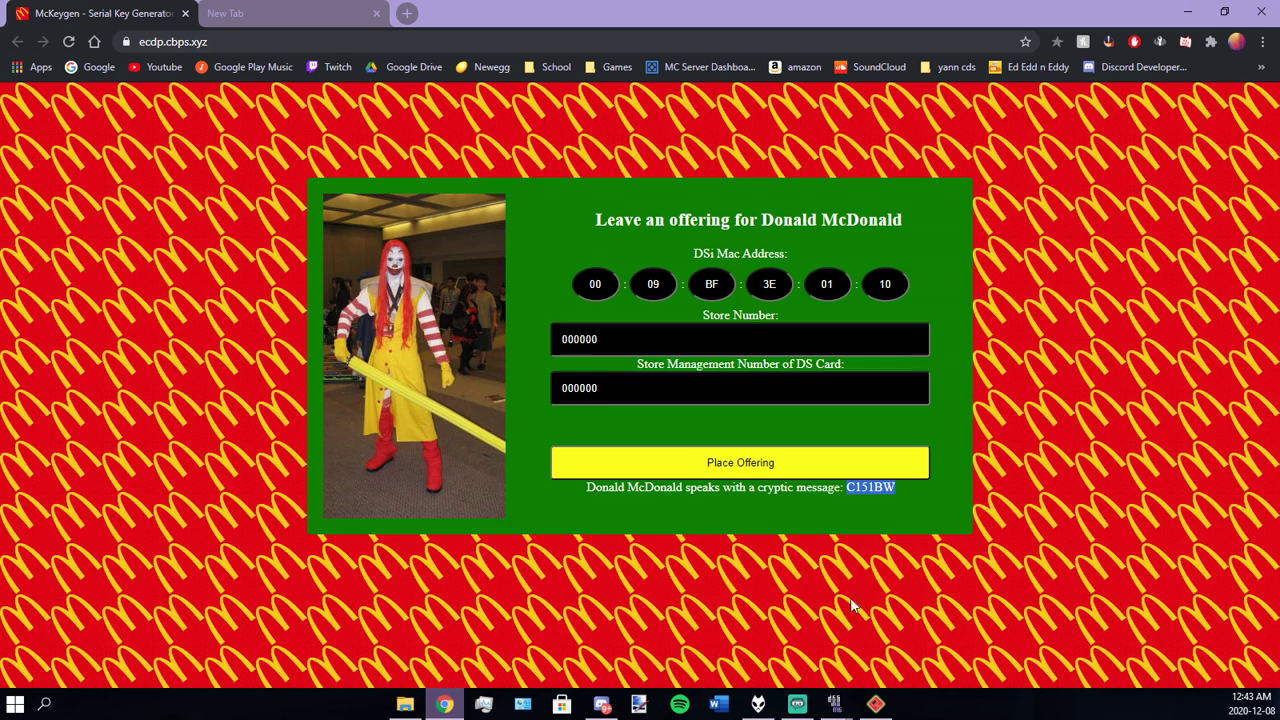
{"action": "left_click", "coordinate": [598, 339]}
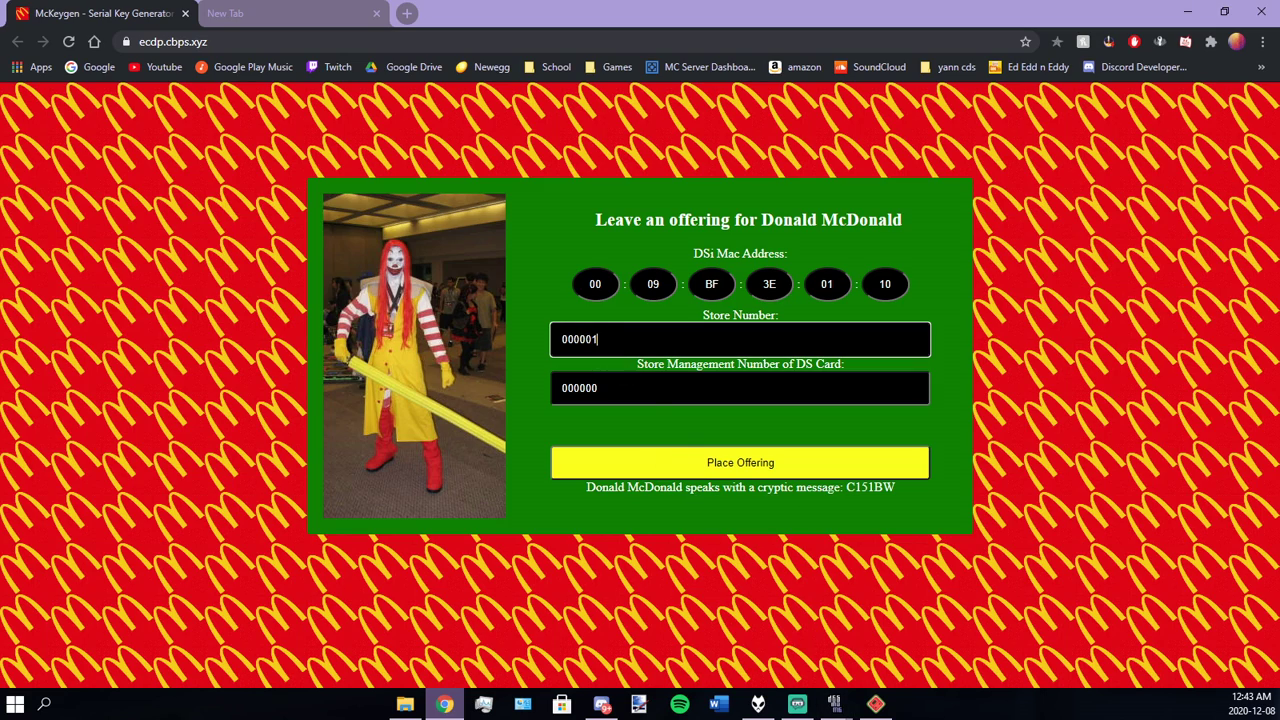
{"action": "left_click", "coordinate": [697, 469]}
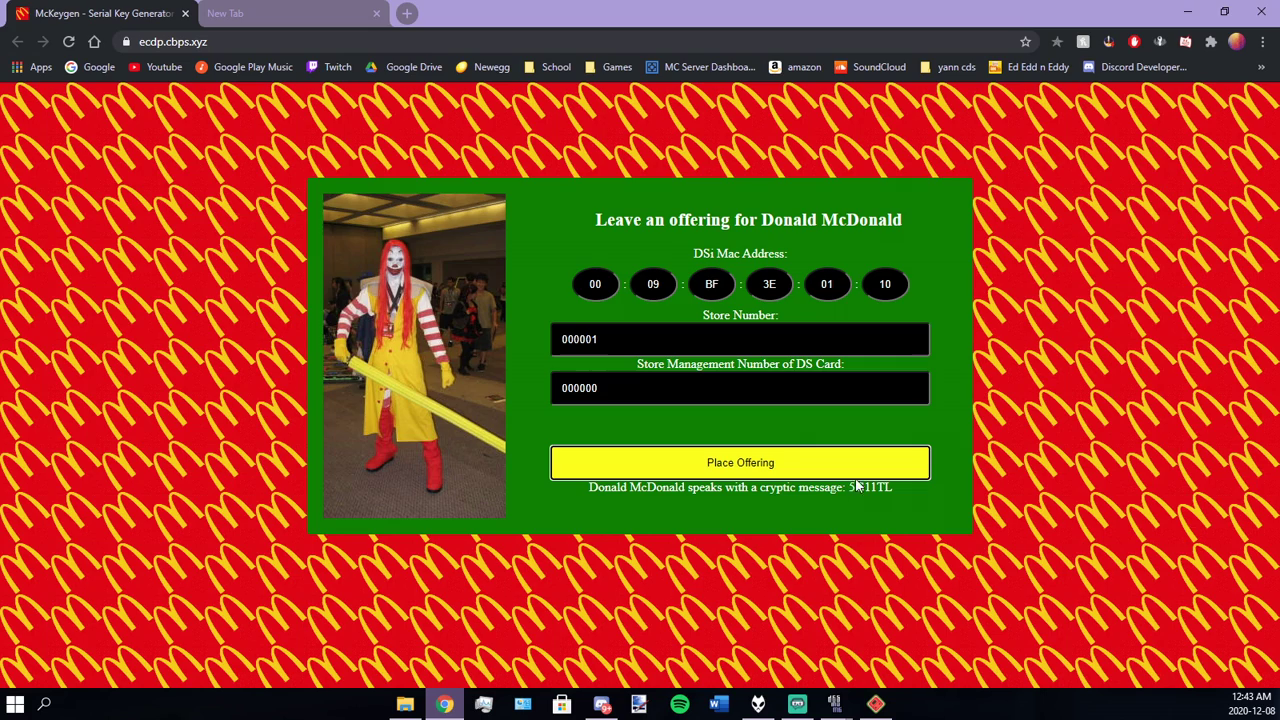
{"action": "left_click", "coordinate": [640, 340]}
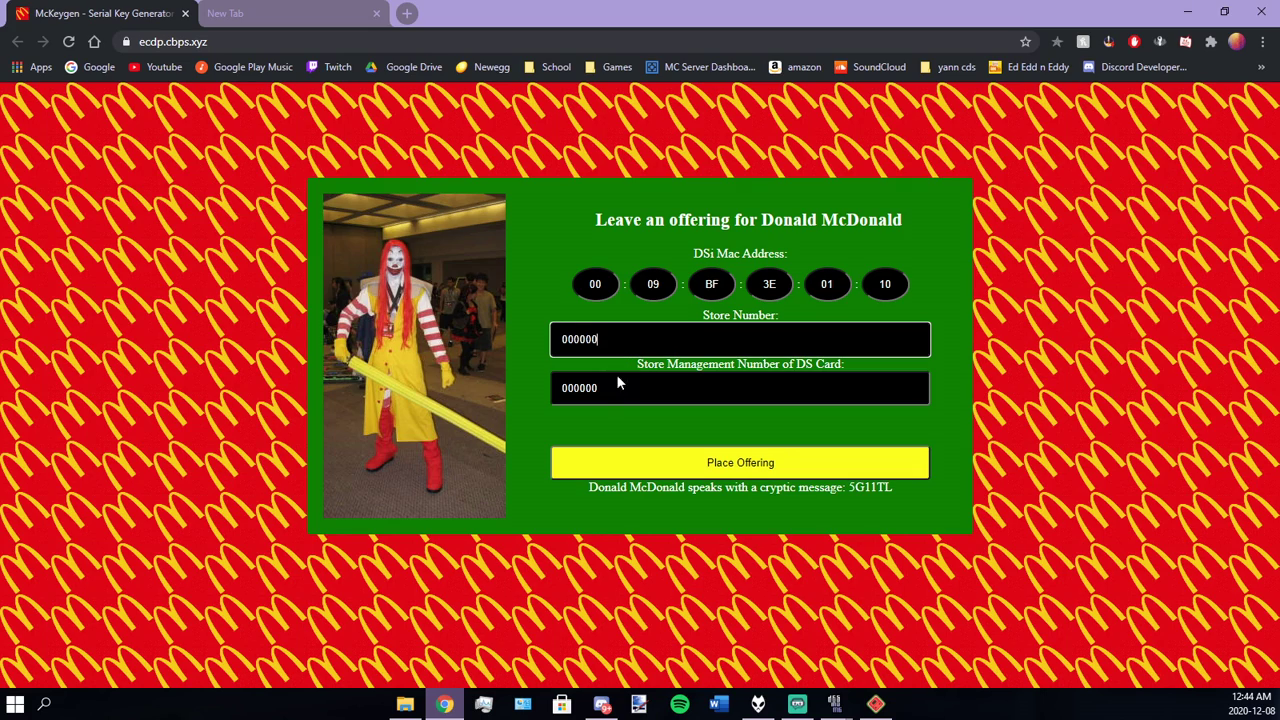
{"action": "left_click", "coordinate": [785, 468]}
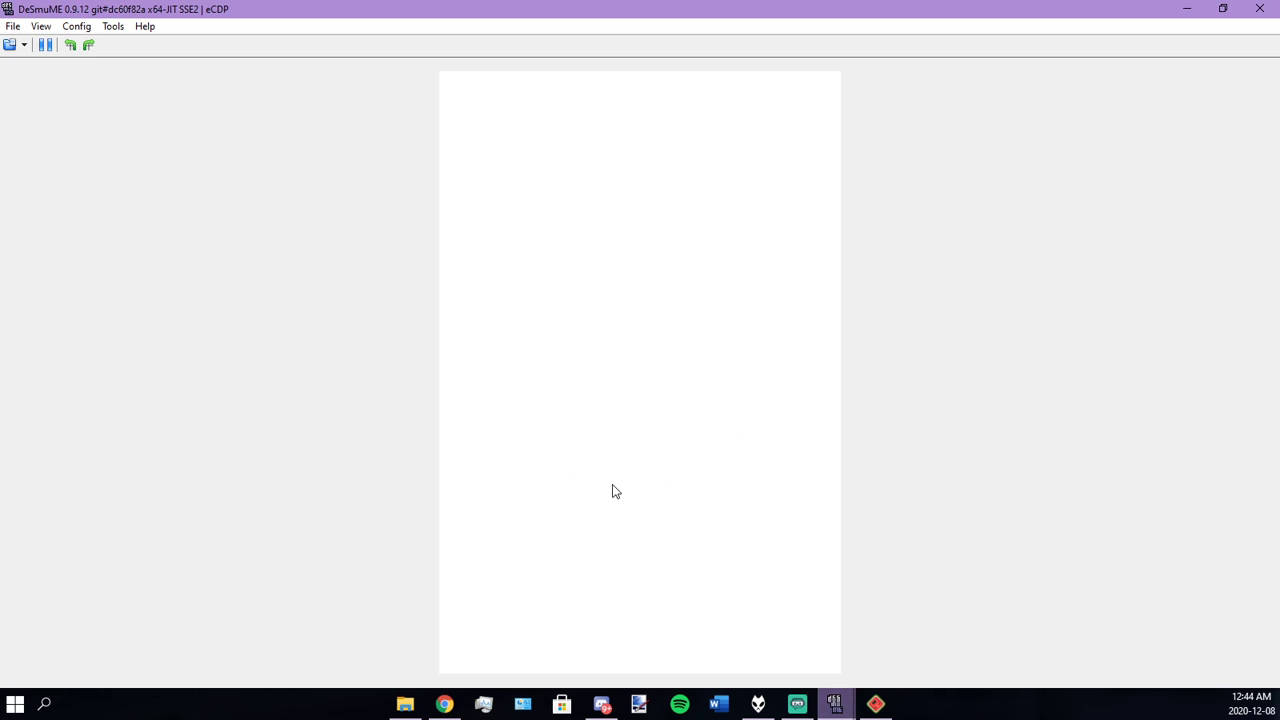
Step: Fill eCDP's store and DS-card numbers with zeros and confirm with 入力完了
{"action": "left_click", "coordinate": [504, 420]}
{"action": "left_click", "coordinate": [504, 420]}
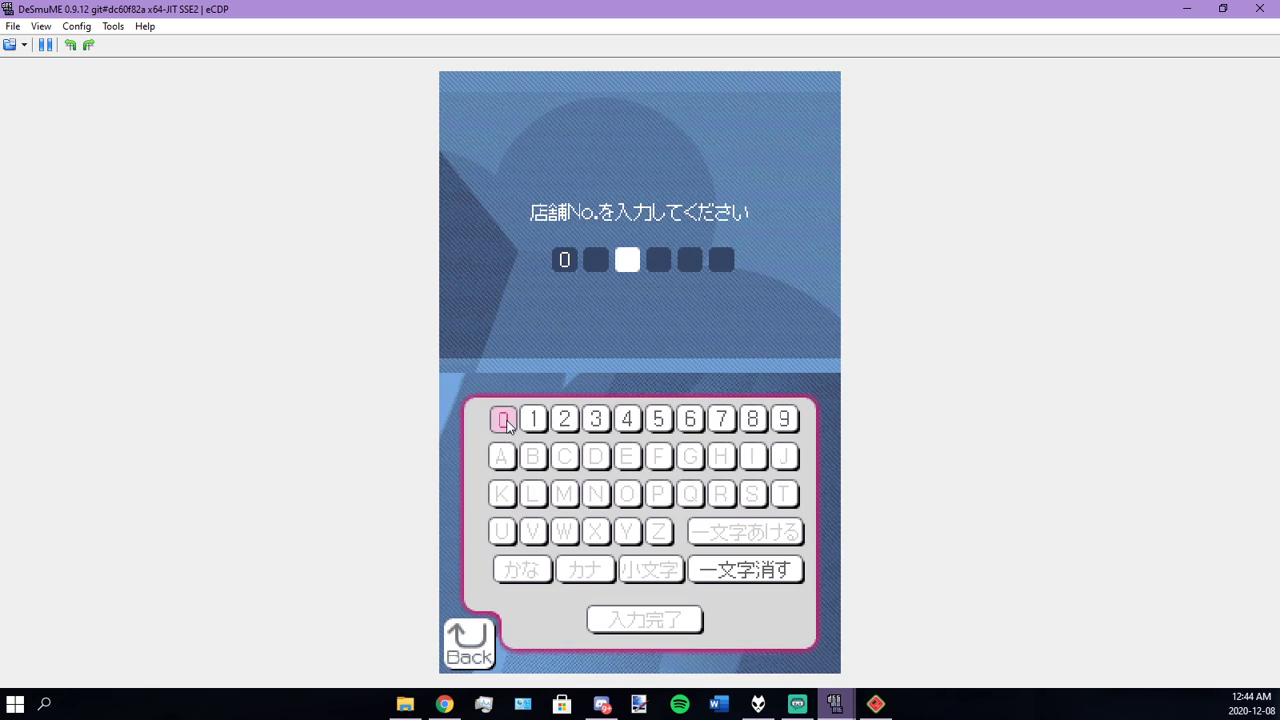
{"action": "double_click", "coordinate": [504, 420]}
{"action": "left_click", "coordinate": [504, 420]}
{"action": "left_click", "coordinate": [504, 420]}
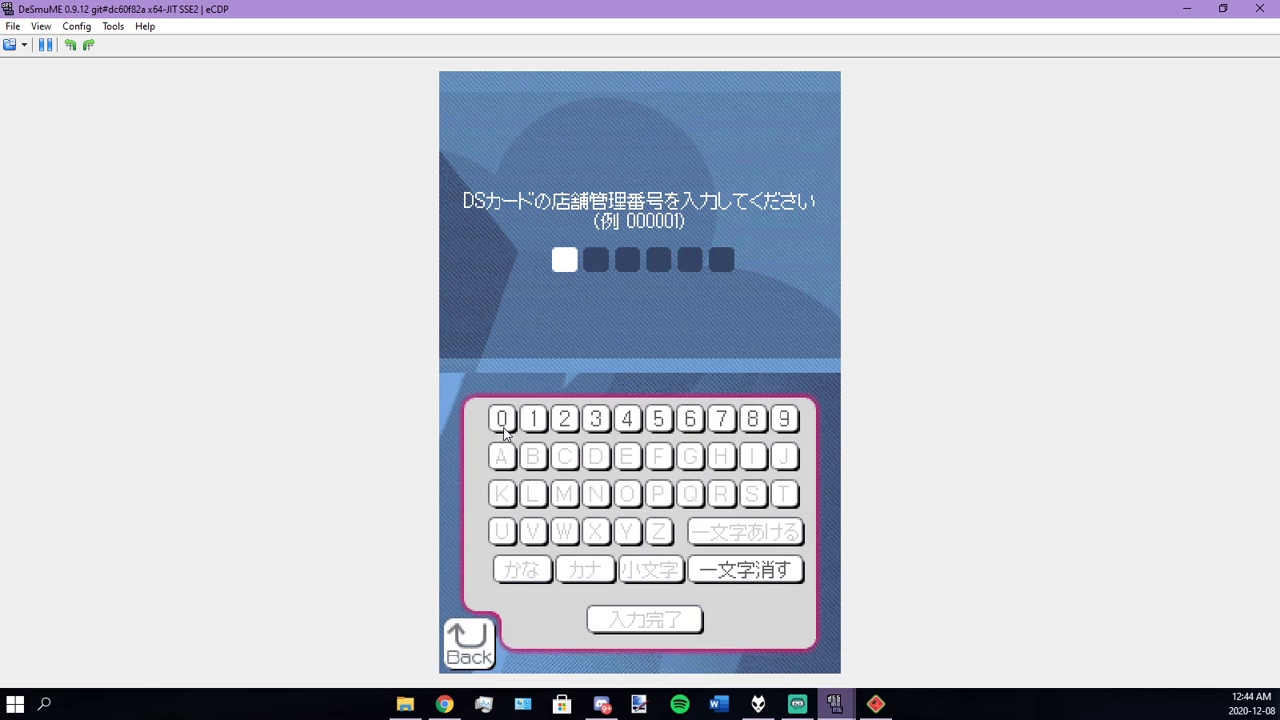
{"action": "left_click", "coordinate": [503, 421]}
{"action": "double_click", "coordinate": [503, 420]}
{"action": "double_click", "coordinate": [503, 420]}
{"action": "left_click", "coordinate": [503, 420]}
{"action": "left_click", "coordinate": [616, 622]}
{"action": "left_click", "coordinate": [444, 704]}
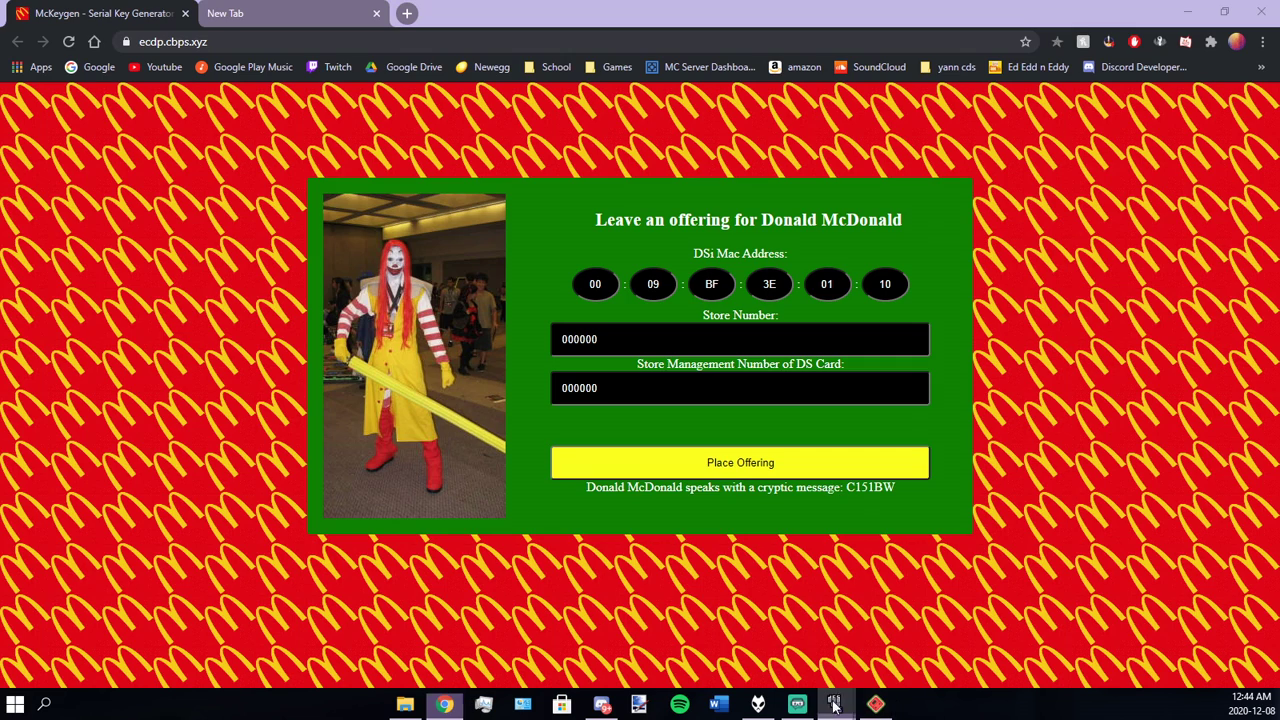
{"action": "mouse_move", "coordinate": [834, 704]}
{"action": "left_click", "coordinate": [817, 621]}
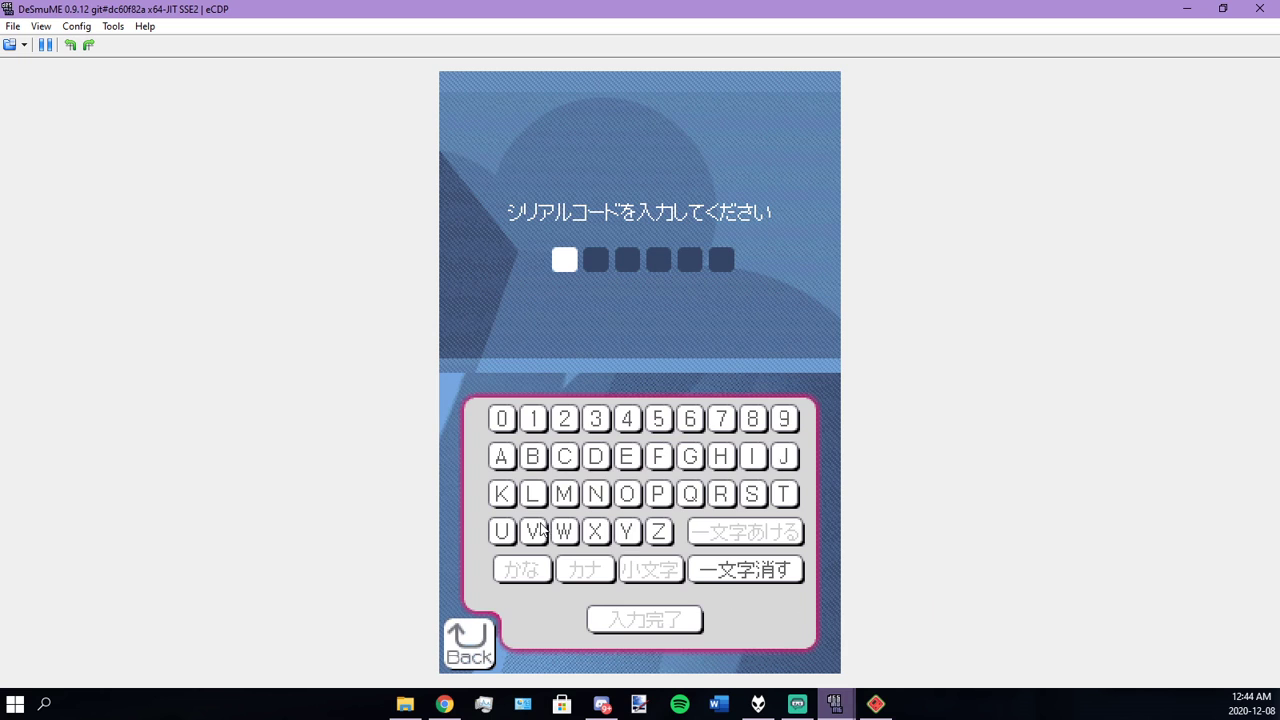
{"action": "left_click", "coordinate": [565, 457]}
{"action": "left_click", "coordinate": [533, 419]}
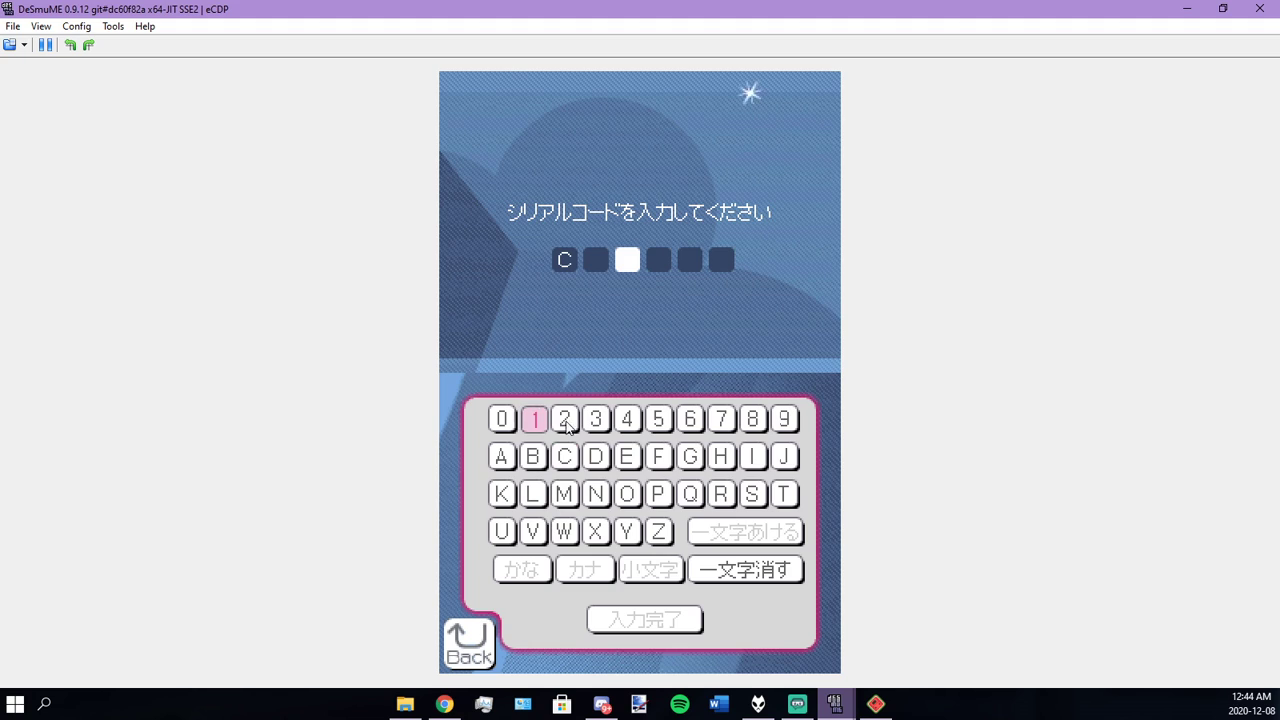
{"action": "left_click", "coordinate": [658, 419]}
{"action": "left_click", "coordinate": [533, 419]}
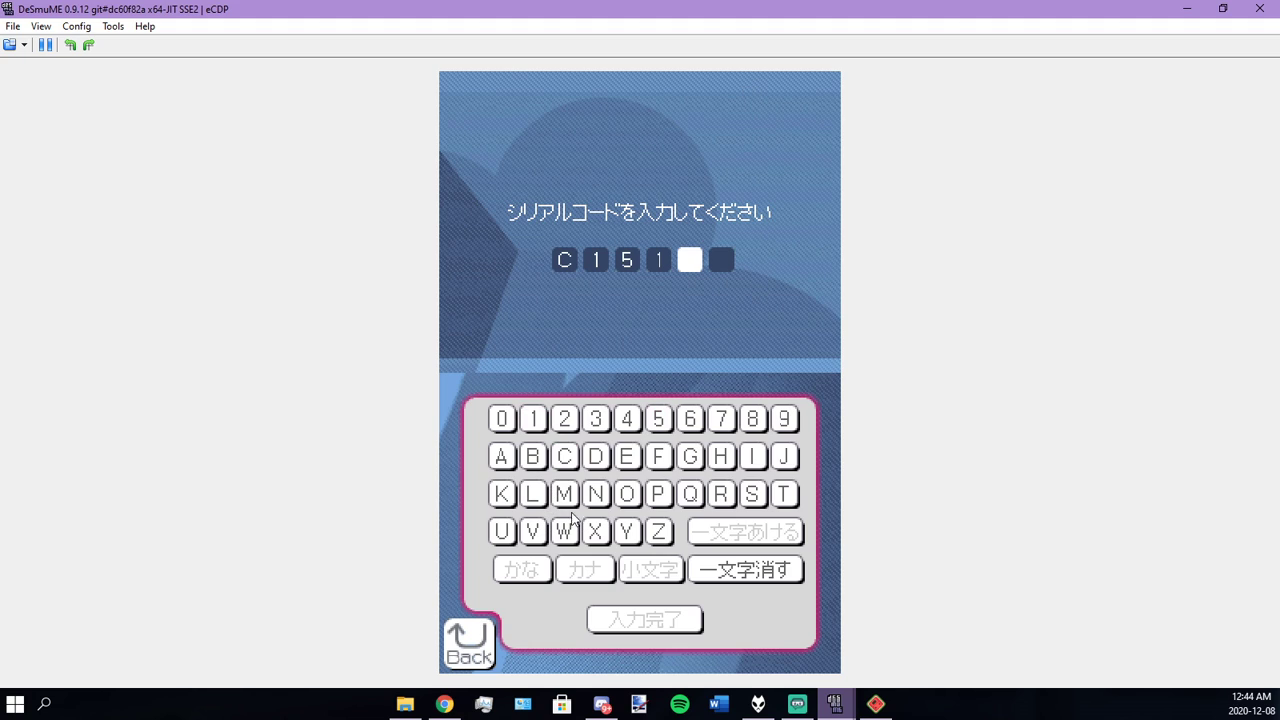
{"action": "left_click", "coordinate": [533, 457]}
{"action": "left_click", "coordinate": [564, 531]}
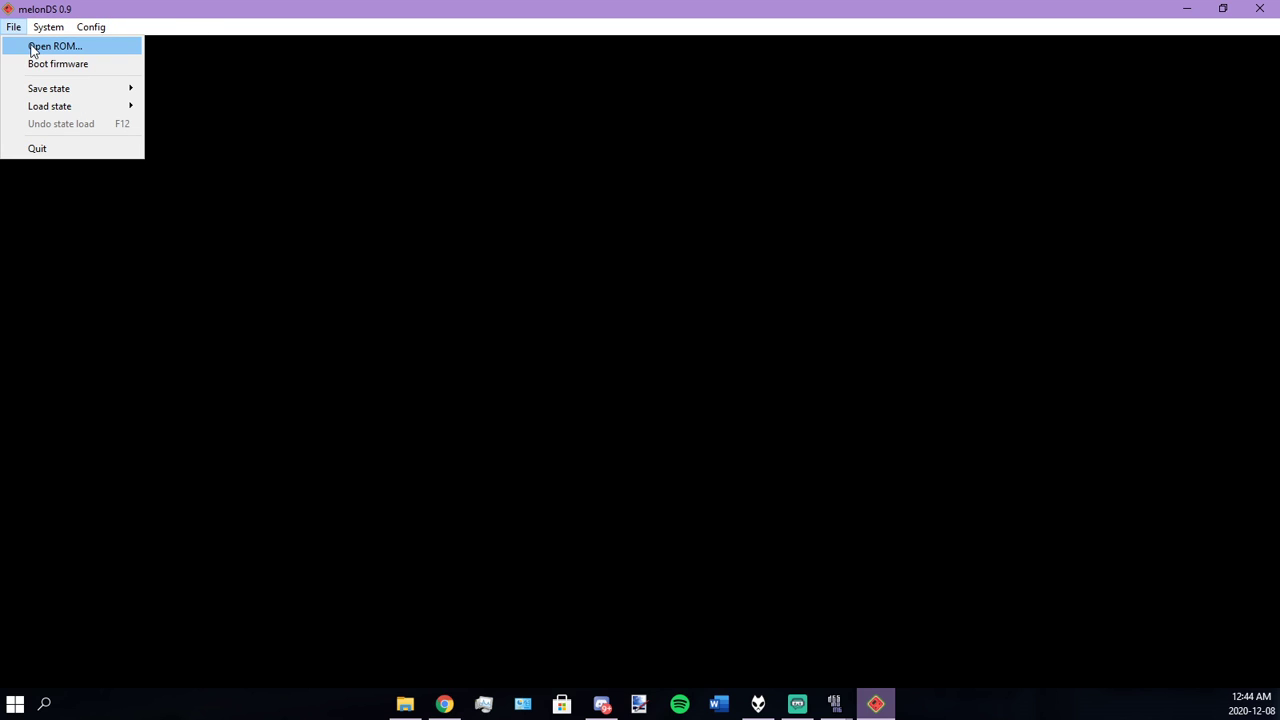
Step: Load the Mario Kart DS ROM from the eCDP Research folder in melonDS
{"action": "left_click", "coordinate": [32, 48]}
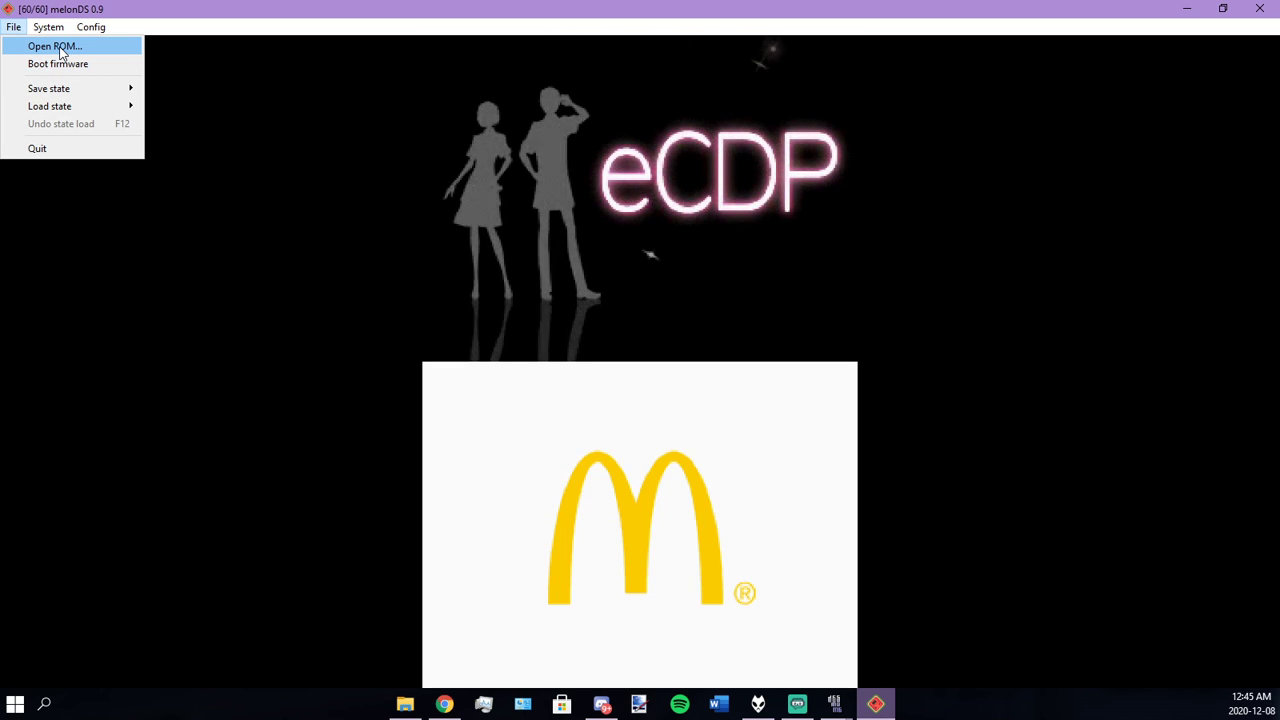
{"action": "left_click", "coordinate": [60, 50]}
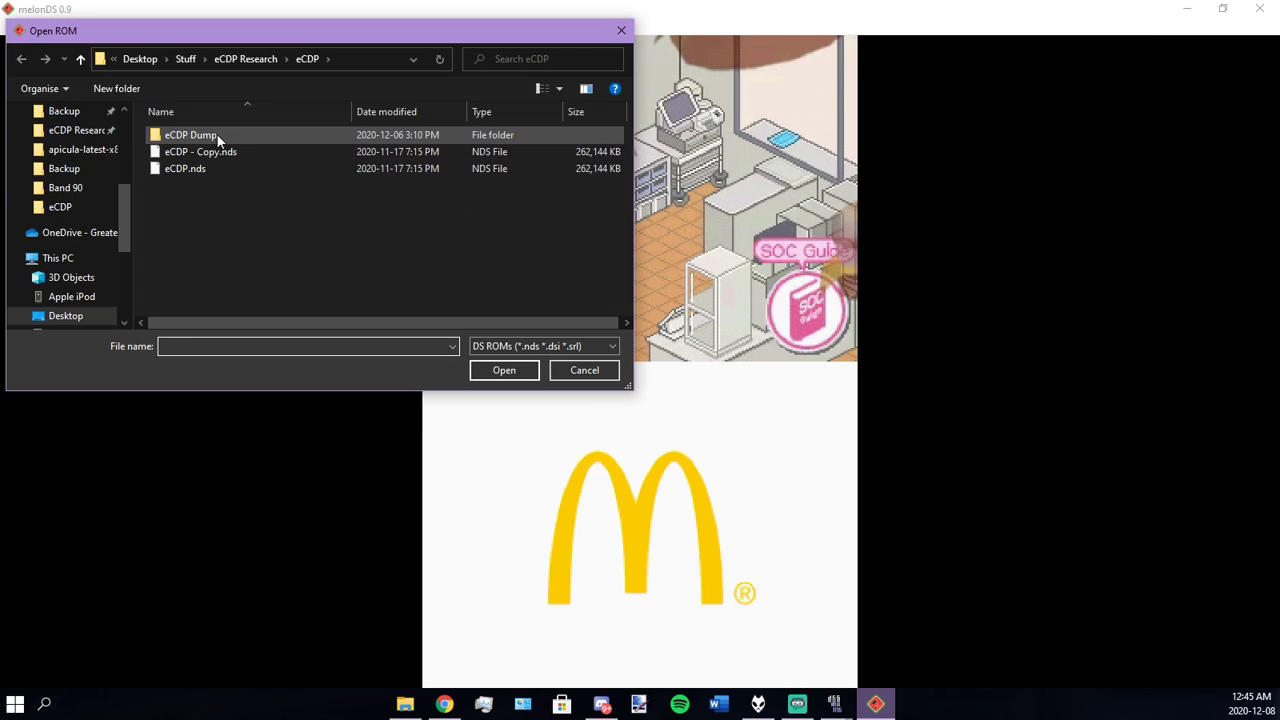
{"action": "left_click", "coordinate": [249, 58]}
{"action": "left_click", "coordinate": [220, 269]}
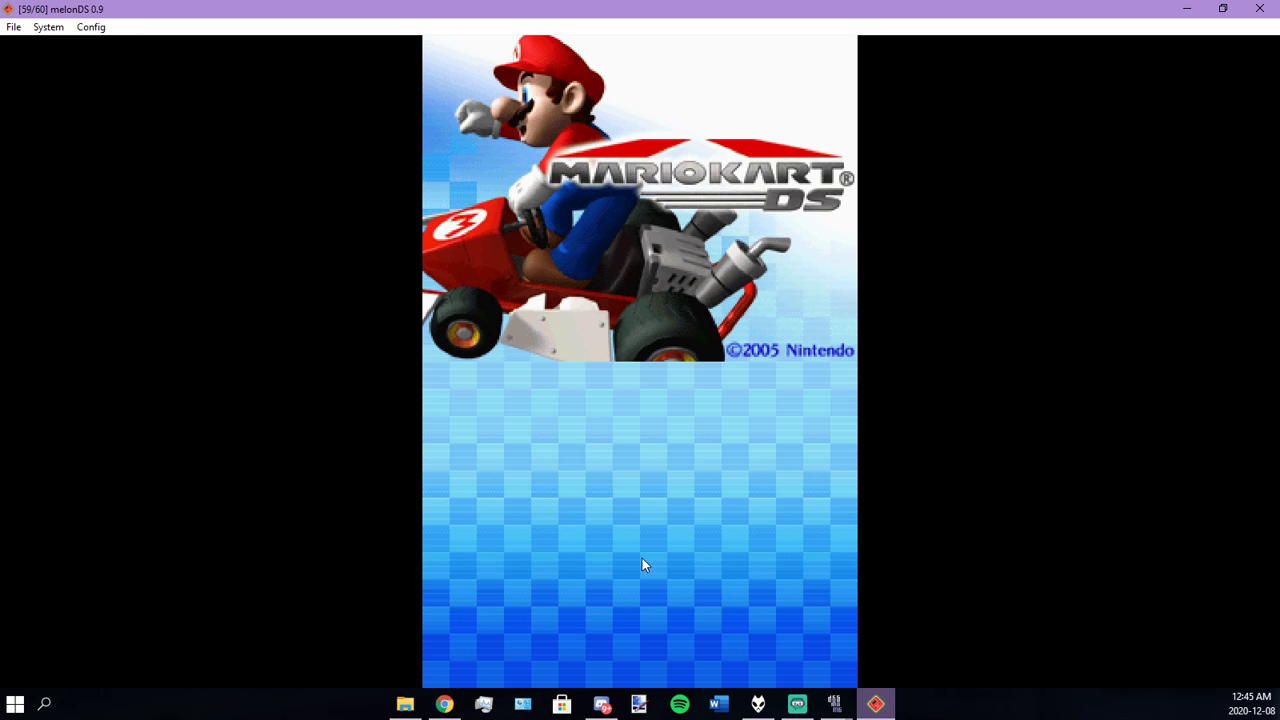
{"action": "left_click", "coordinate": [642, 579]}
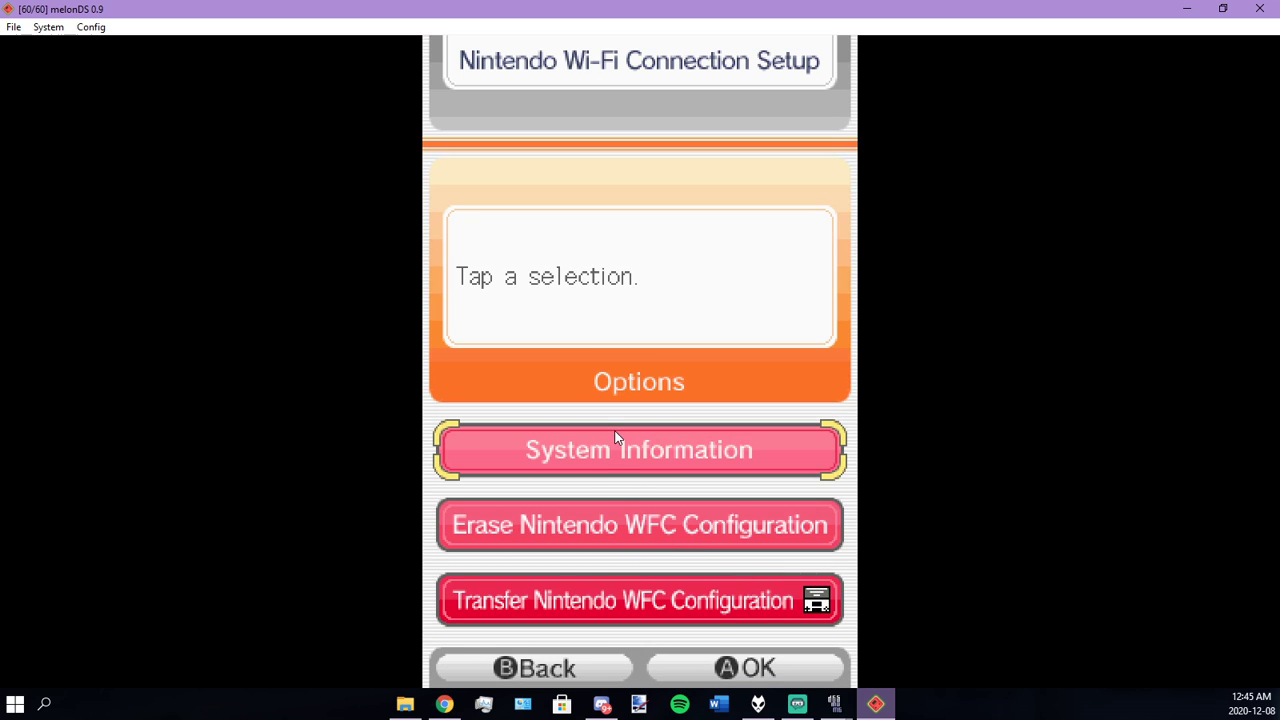
{"action": "left_click", "coordinate": [616, 437]}
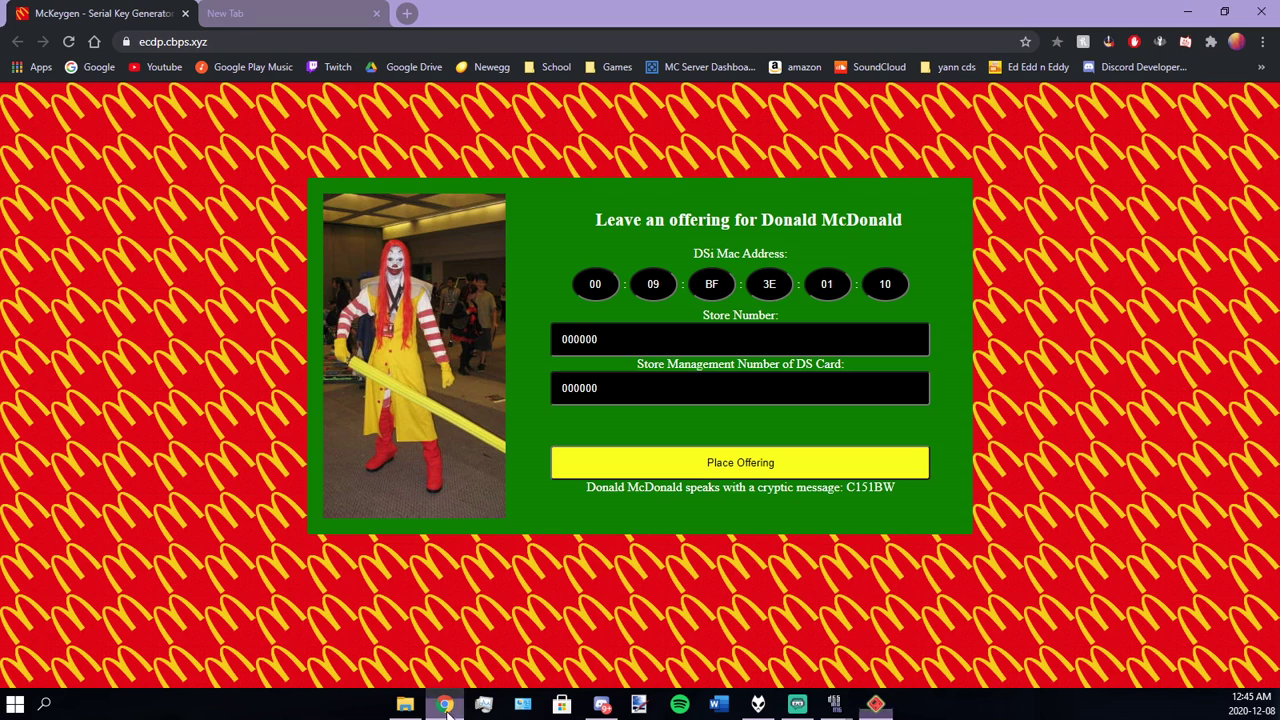
Step: Compare the emulator's MAC address with McKeygen's first three MAC fields, 00:16:56
{"action": "left_click", "coordinate": [444, 704]}
{"action": "left_click", "coordinate": [876, 704]}
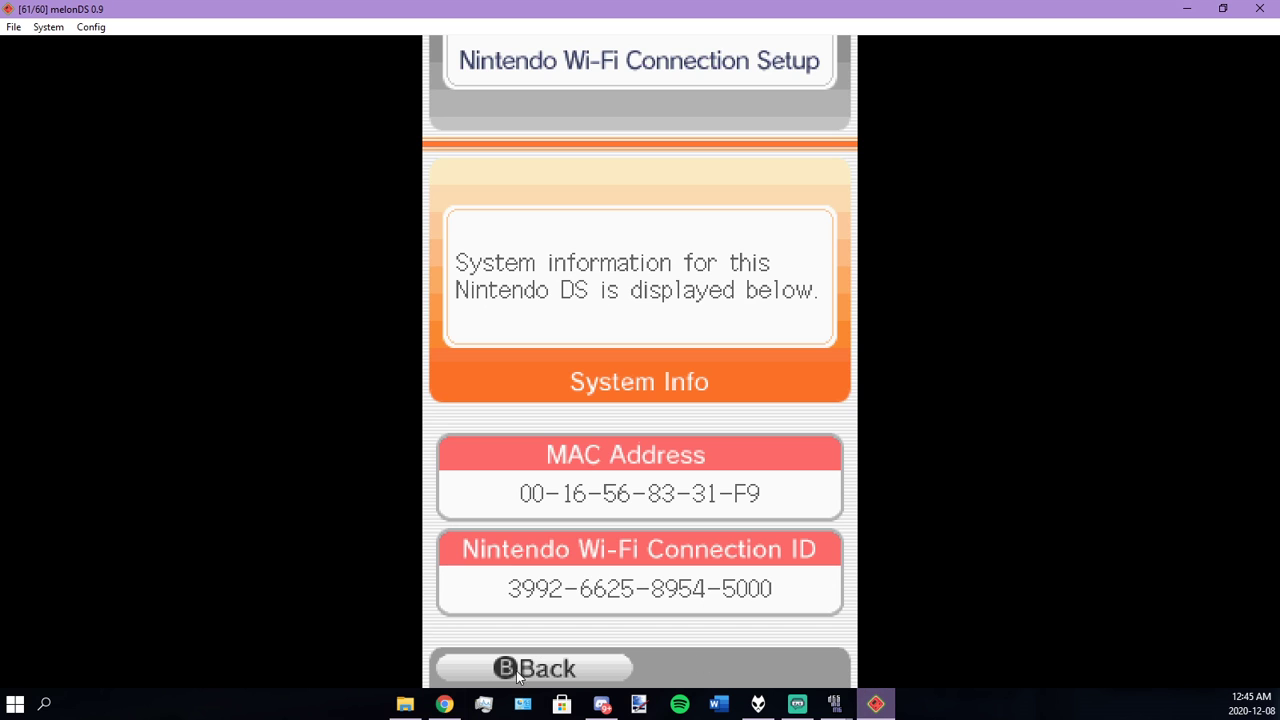
{"action": "left_click", "coordinate": [444, 704]}
{"action": "left_click", "coordinate": [658, 284]}
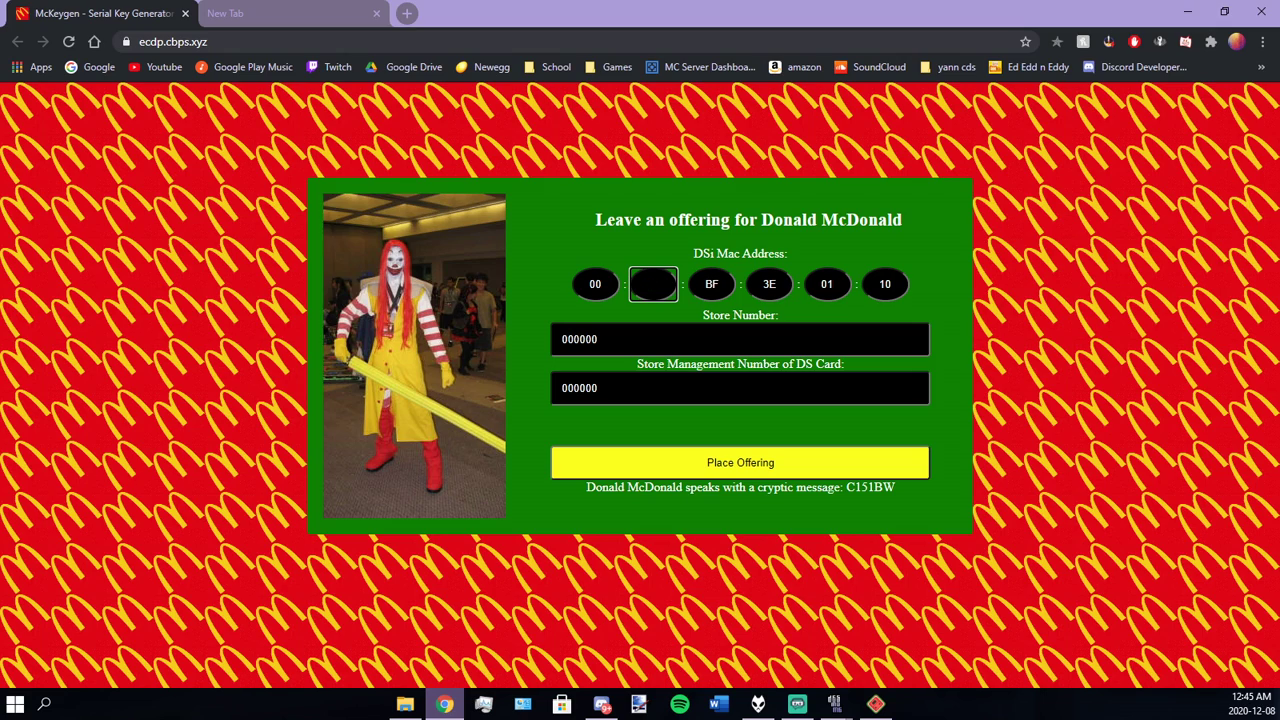
{"action": "key", "text": "Tab"}
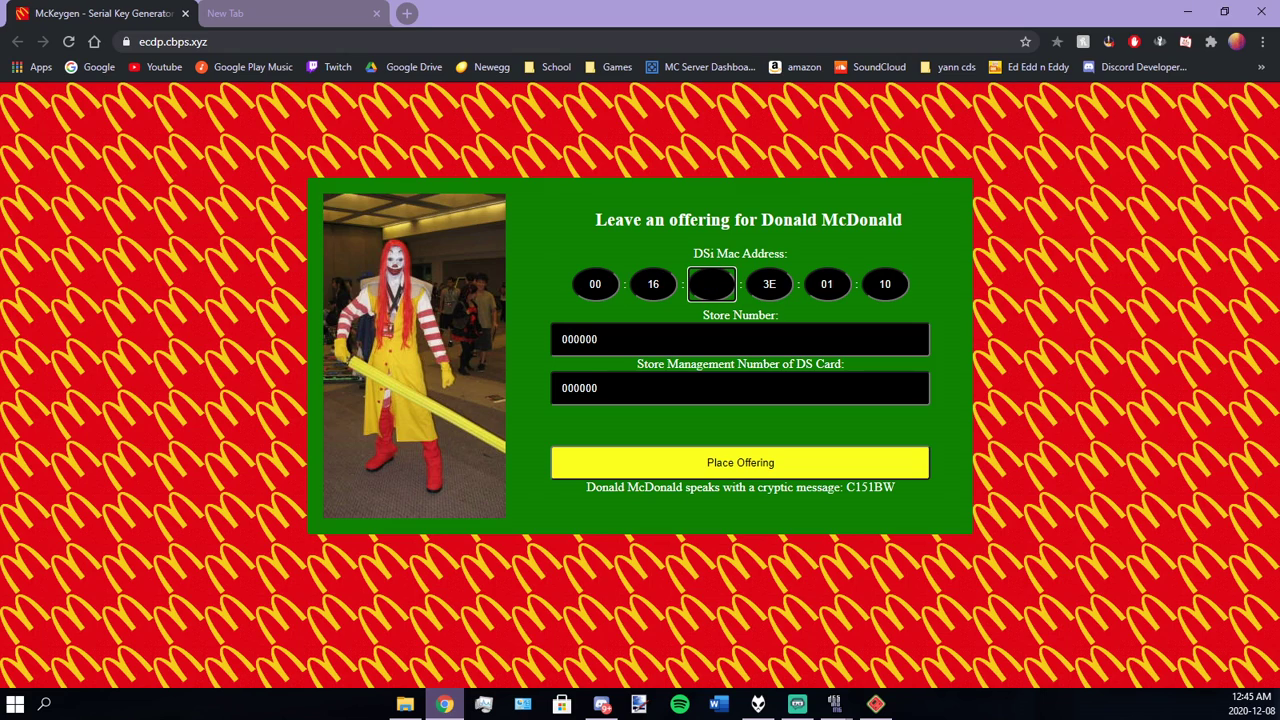
{"action": "key", "text": "Tab"}
{"action": "left_click", "coordinate": [876, 704]}
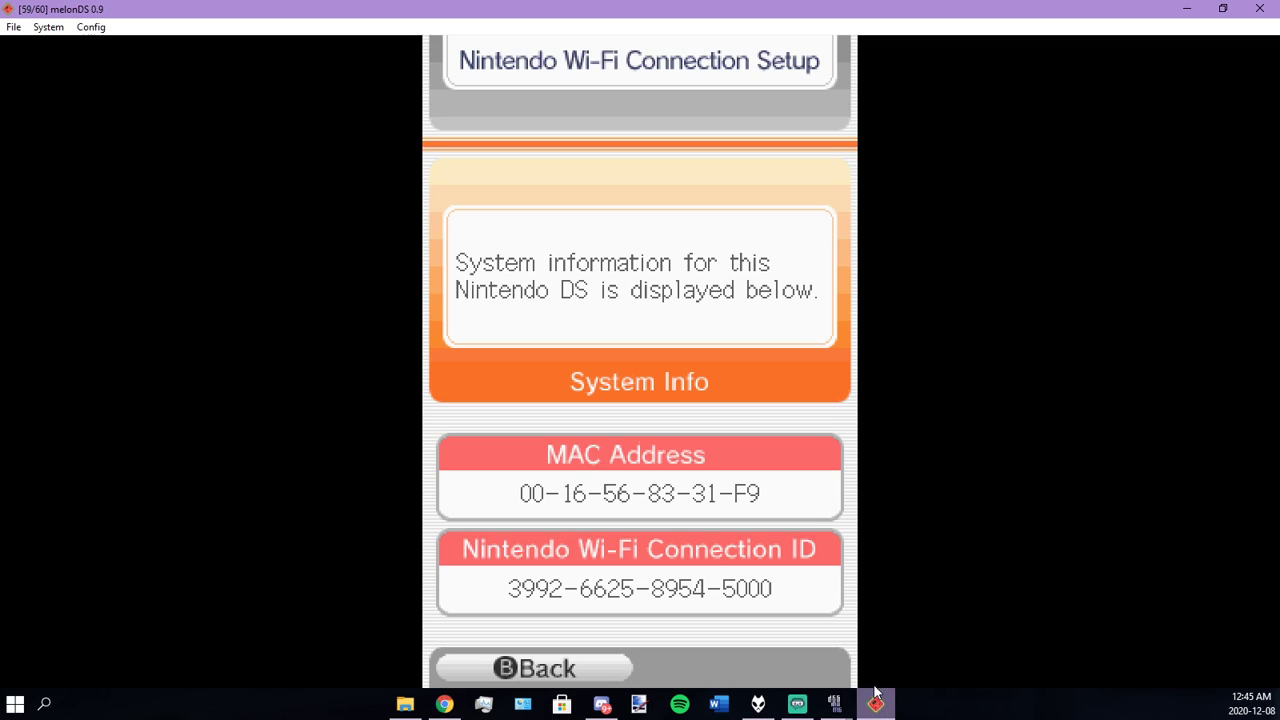
{"action": "left_click", "coordinate": [444, 704]}
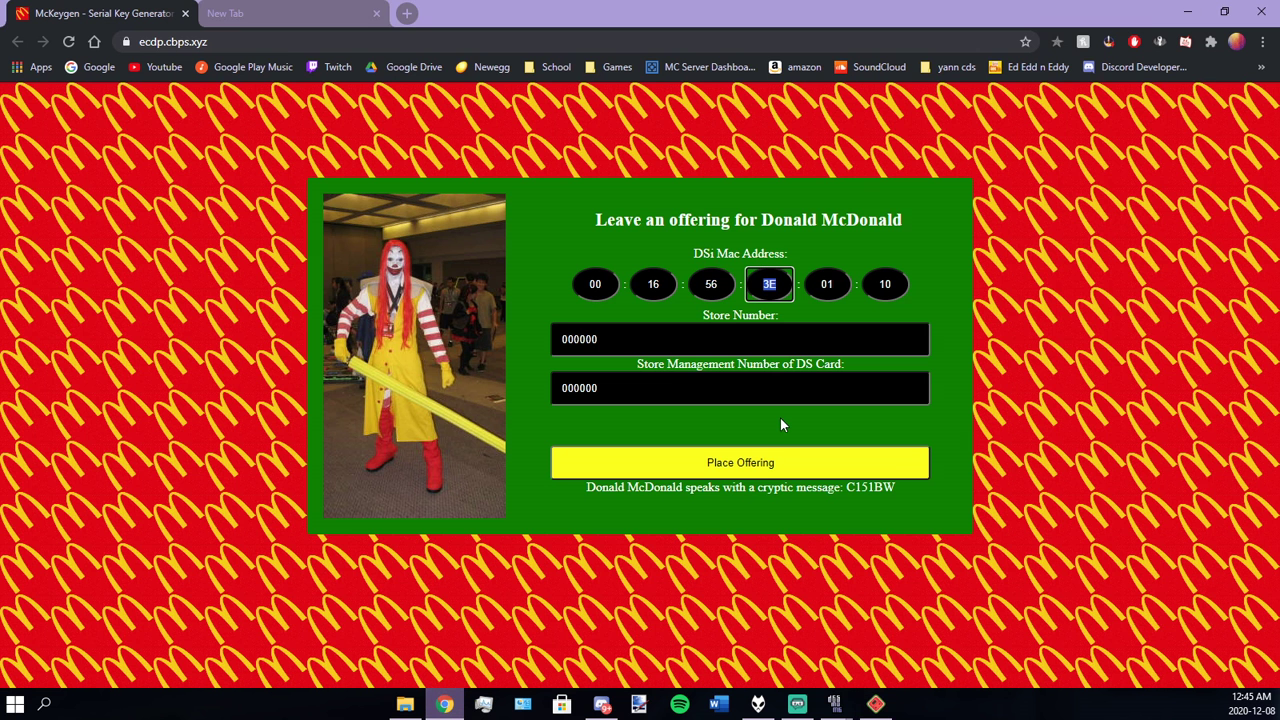
Step: Replace the fourth and fifth McKeygen MAC fields with 83 and 31
{"action": "key", "text": "BackSpace"}
{"action": "type", "text": "83"}
{"action": "key", "text": "Tab"}
{"action": "key", "text": "BackSpace"}
{"action": "type", "text": "31"}
{"action": "key", "text": "Tab"}
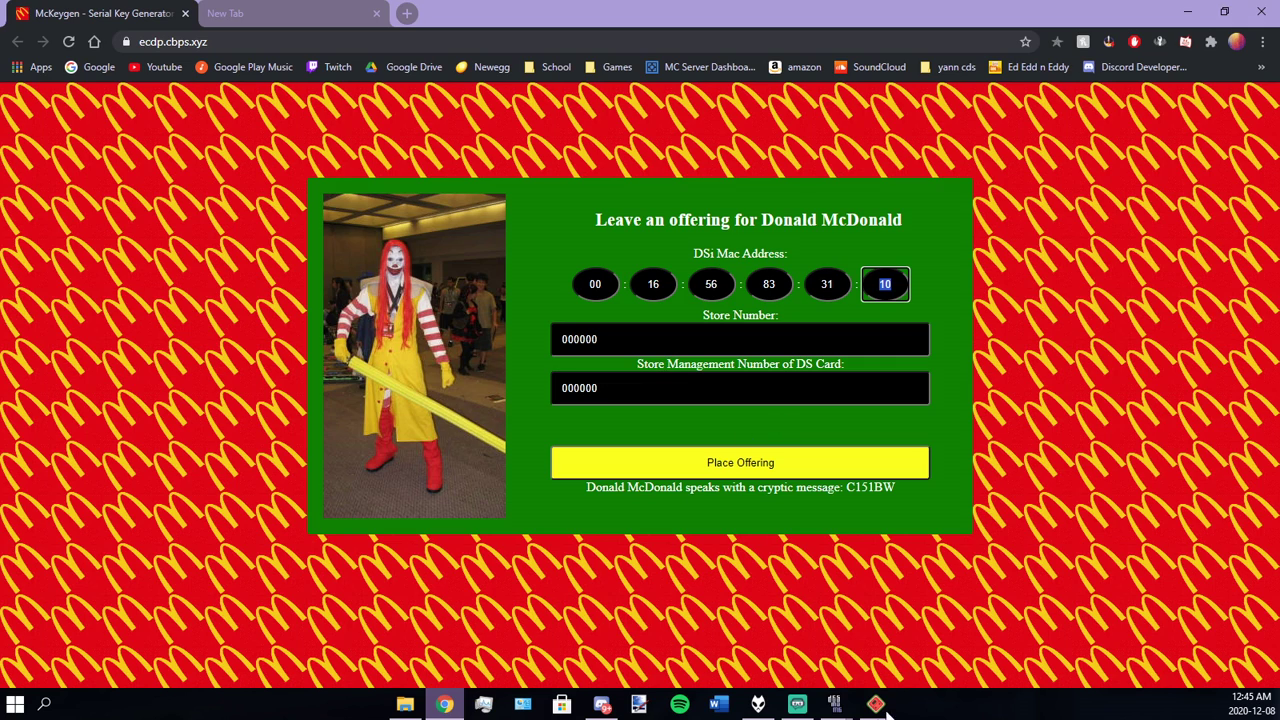
Step: Verify the last MAC byte F9 and generate the serial code TK1RS1
{"action": "left_click", "coordinate": [876, 704]}
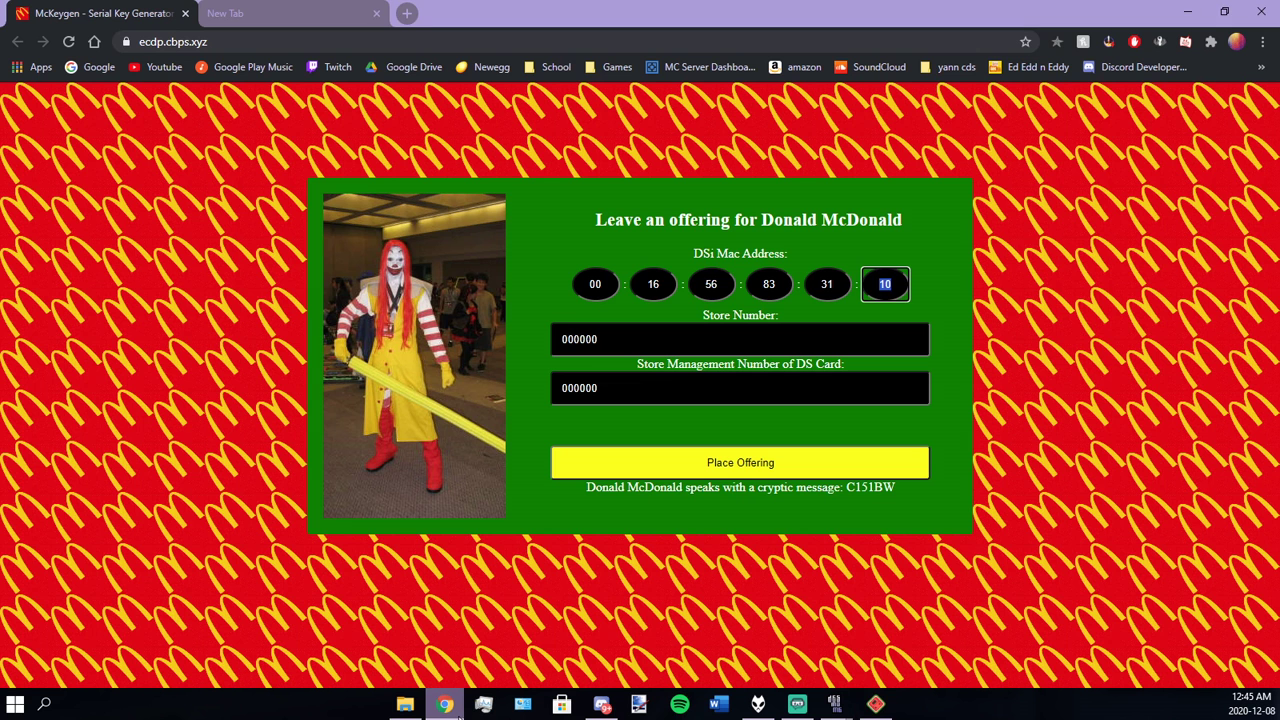
{"action": "left_click", "coordinate": [446, 703]}
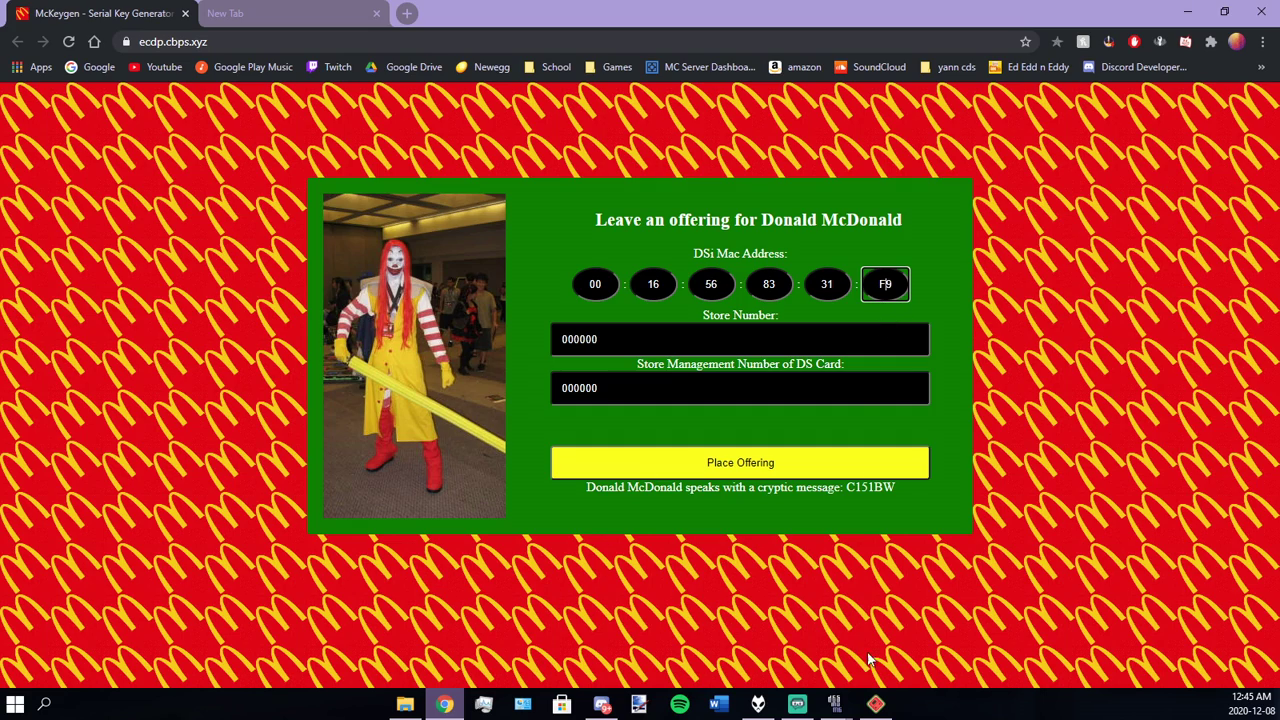
{"action": "left_click", "coordinate": [876, 704]}
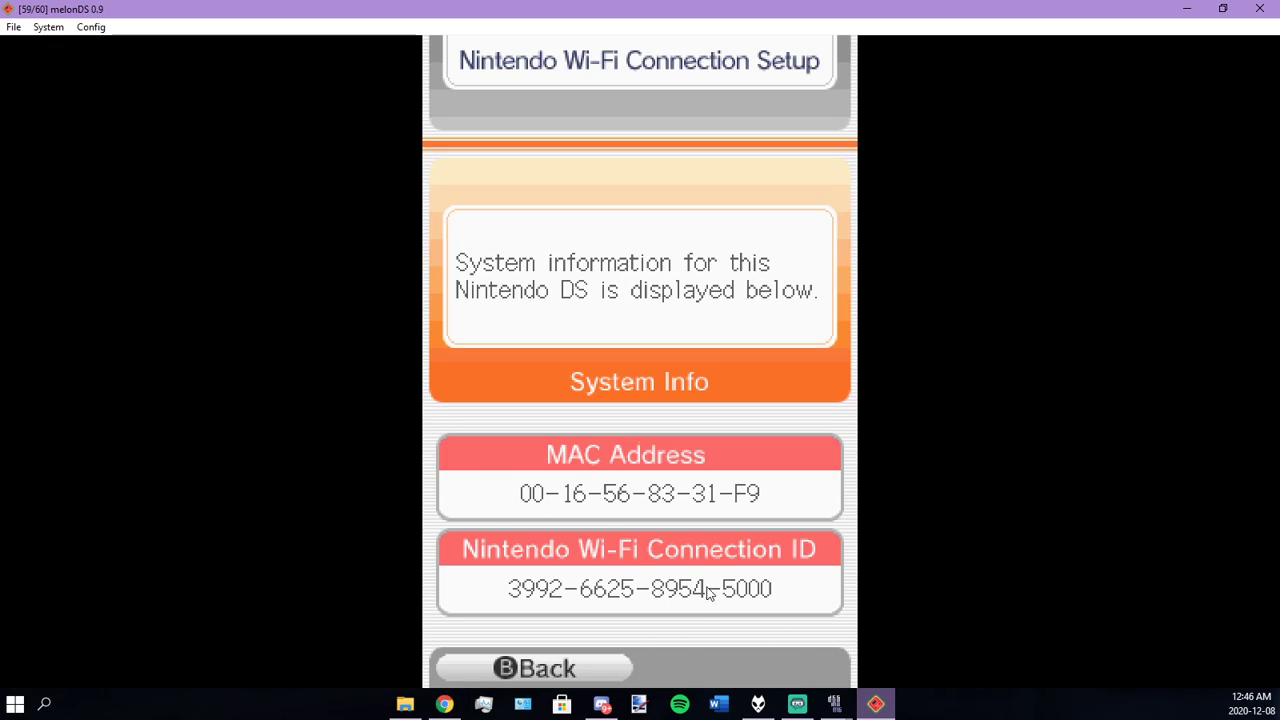
{"action": "left_click", "coordinate": [452, 706]}
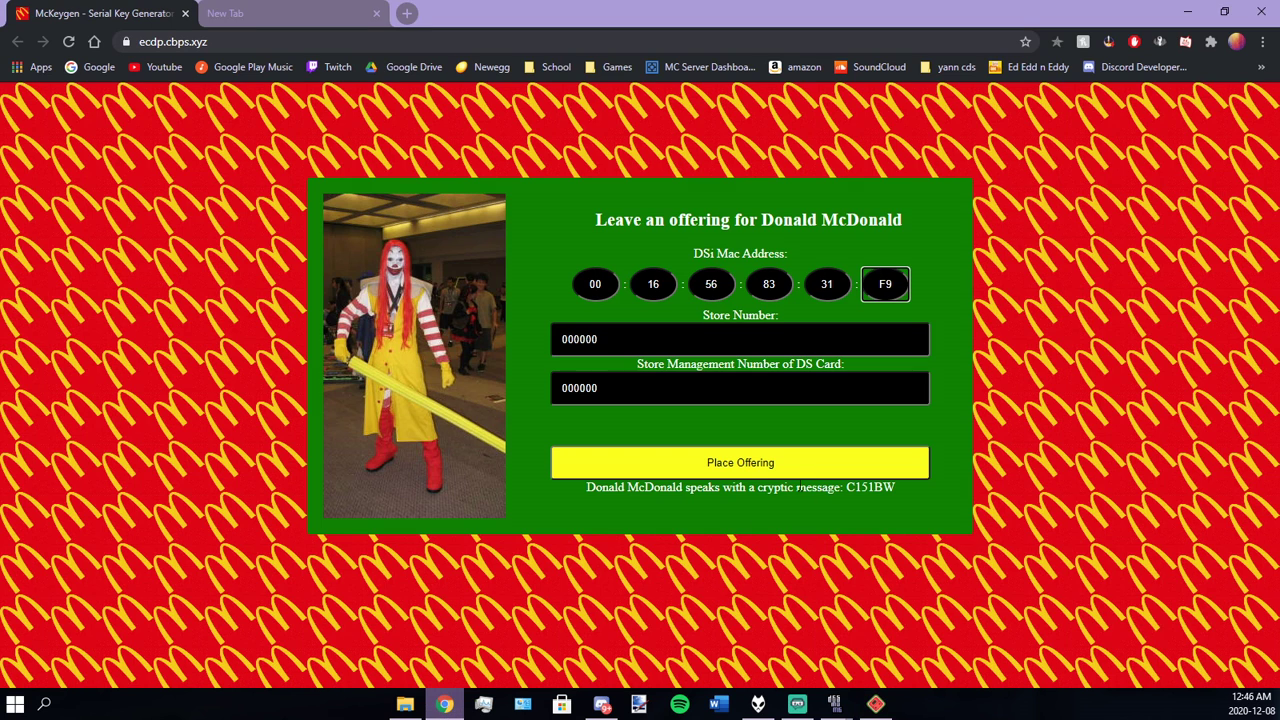
{"action": "left_click", "coordinate": [757, 470]}
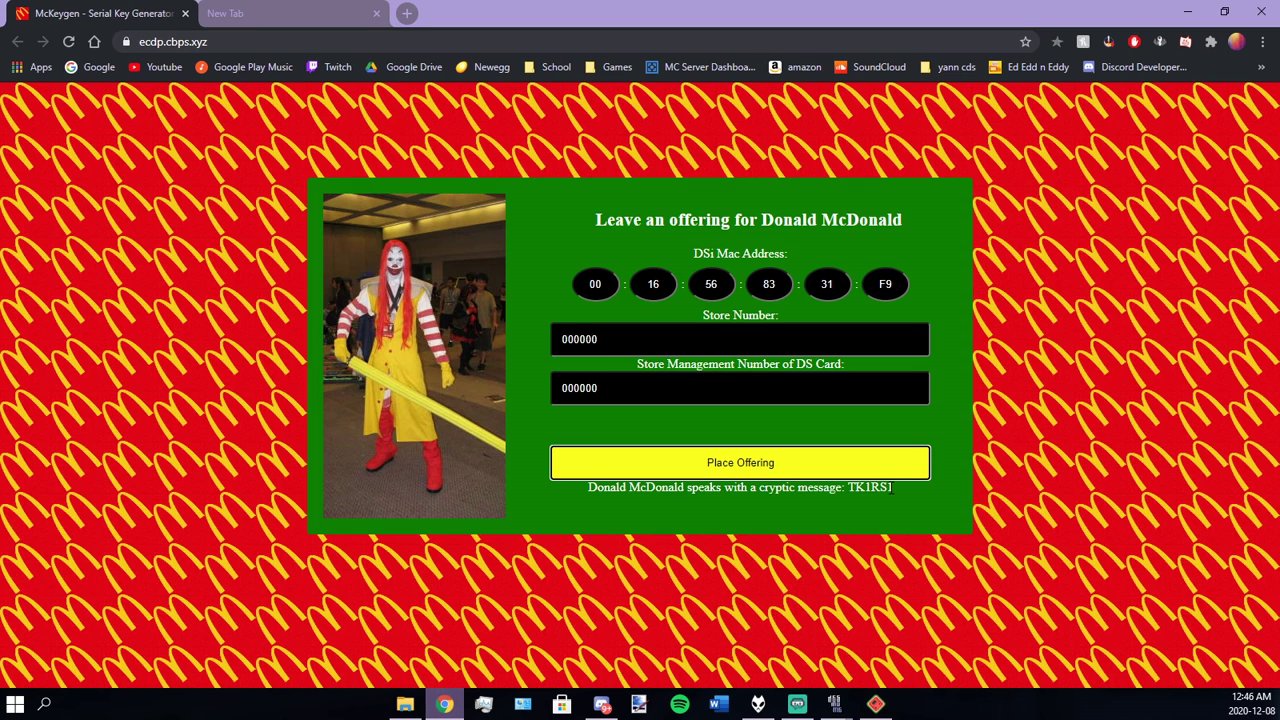
Step: Load eCDP - Copy.nds from the eCDP Research\eCDP folder into melonDS
{"action": "left_click", "coordinate": [876, 704]}
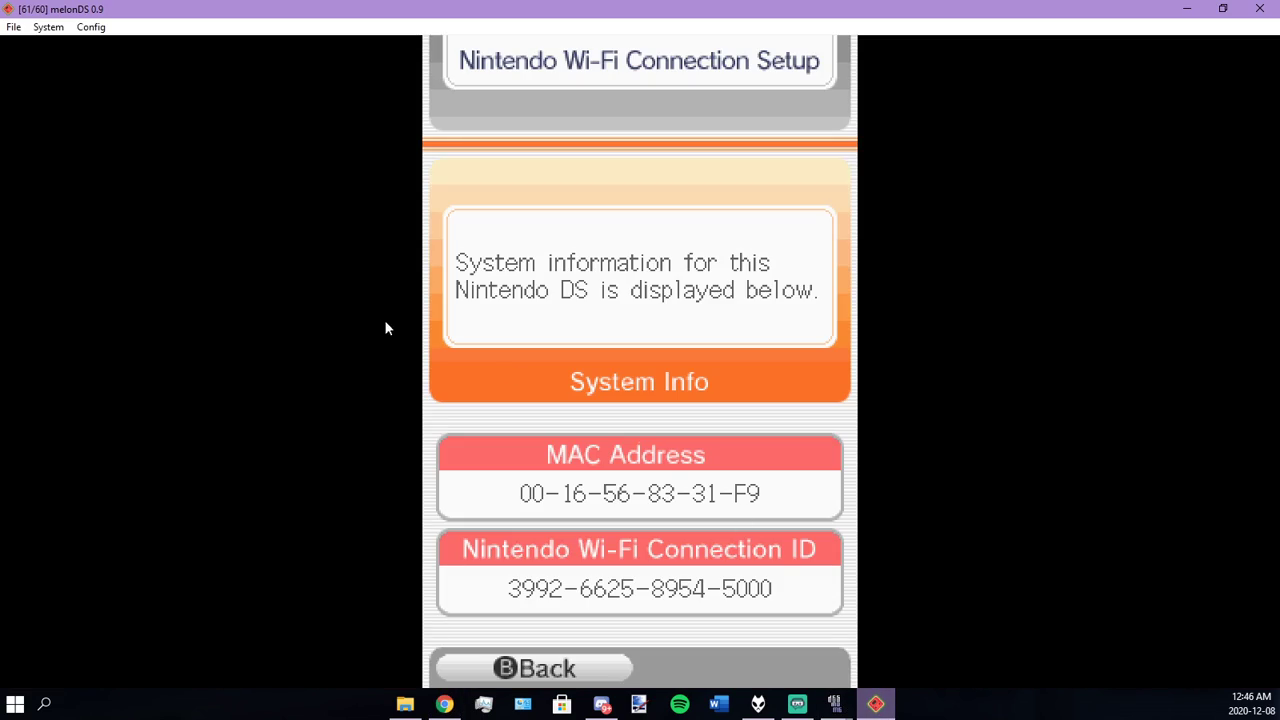
{"action": "left_click", "coordinate": [14, 27]}
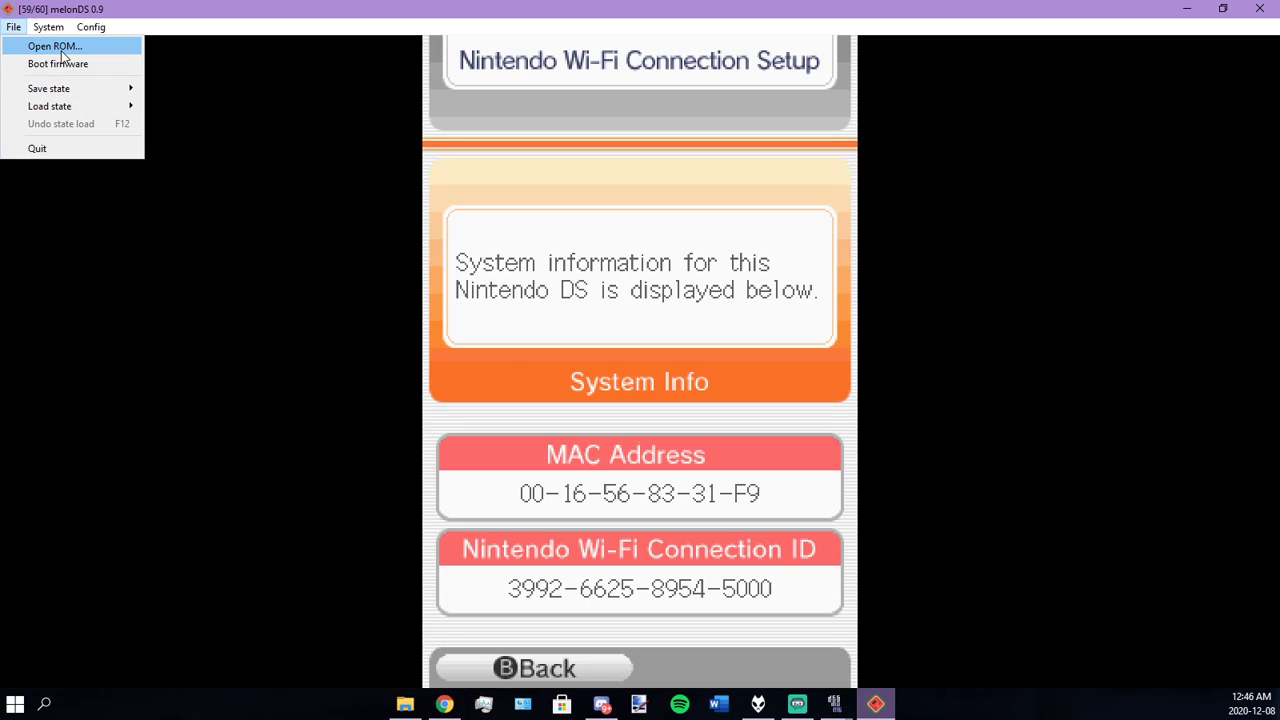
{"action": "left_click", "coordinate": [56, 47]}
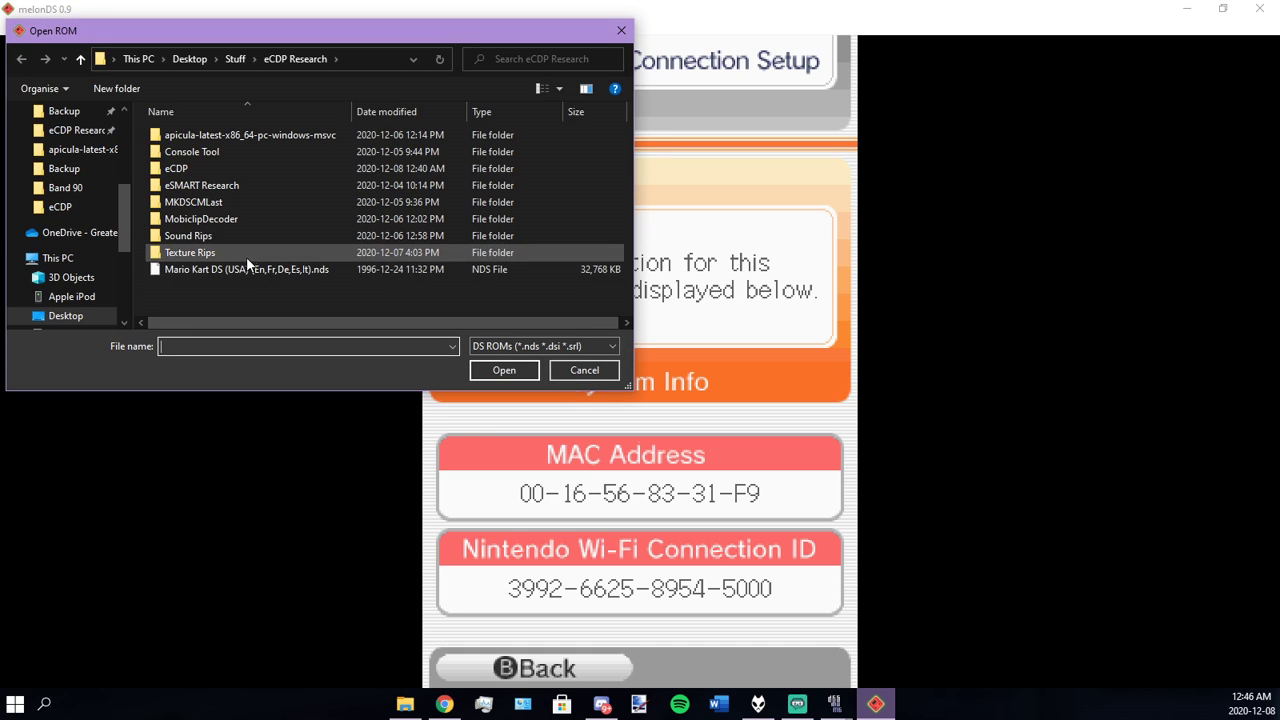
{"action": "left_click", "coordinate": [70, 130]}
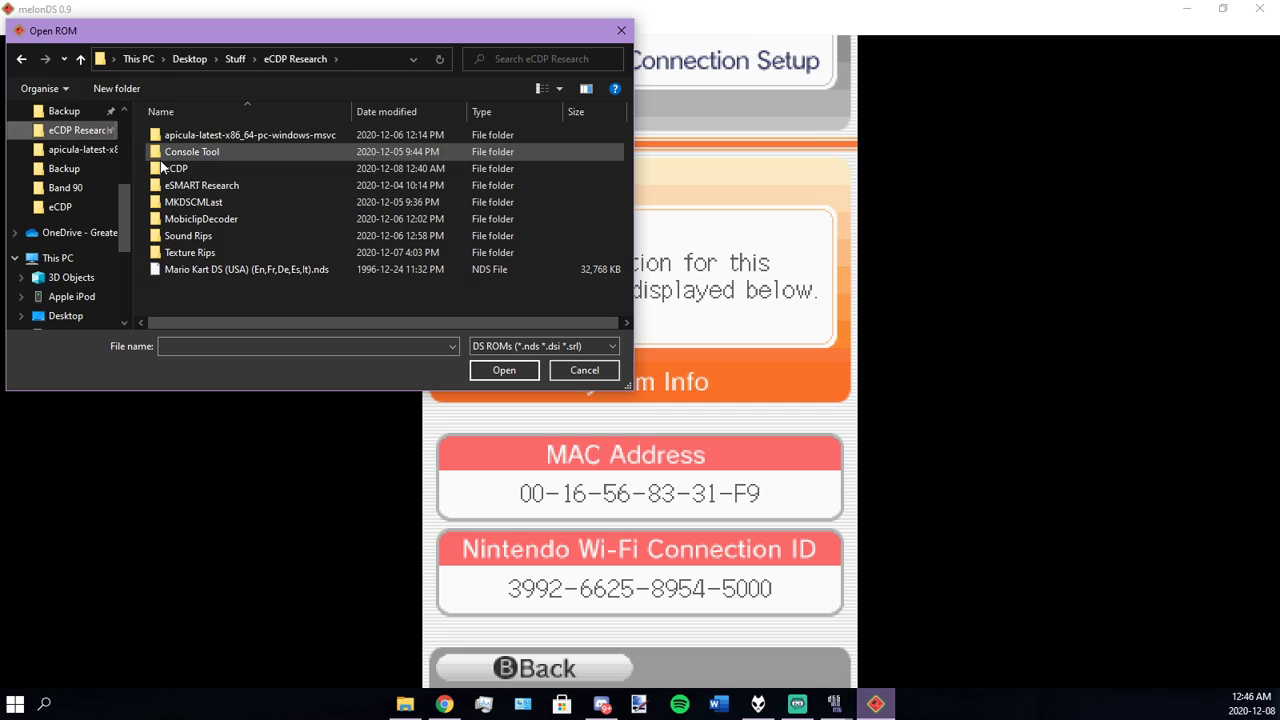
{"action": "double_click", "coordinate": [203, 168]}
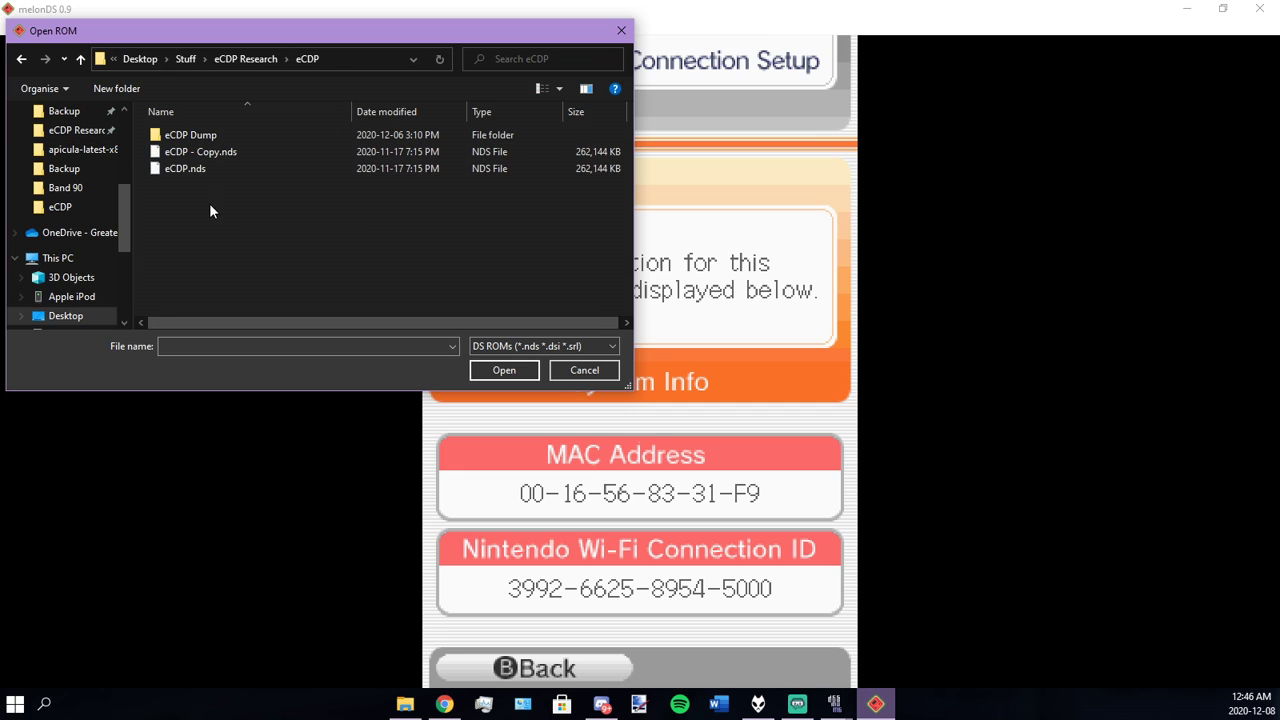
{"action": "left_click", "coordinate": [203, 153]}
{"action": "left_click", "coordinate": [504, 370]}
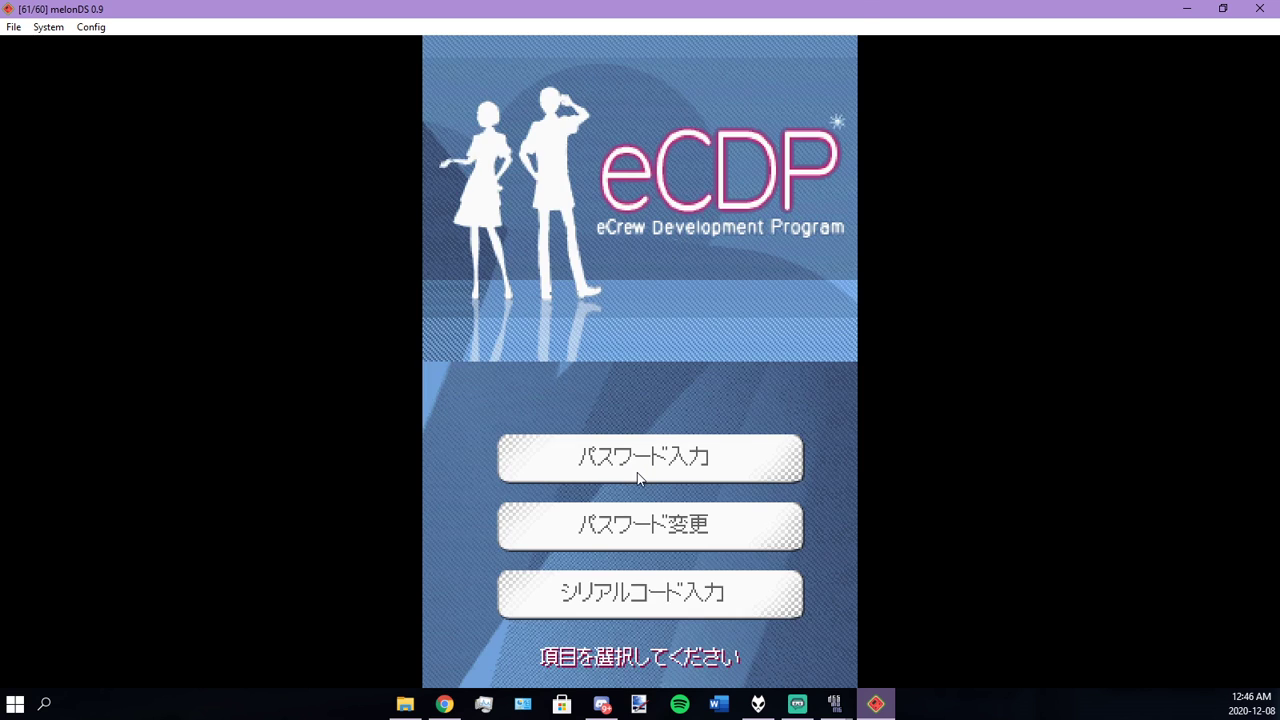
Step: Choose eCDP's serial-code entry option (シリアルコード入力) from the password menu
{"action": "left_click", "coordinate": [632, 455]}
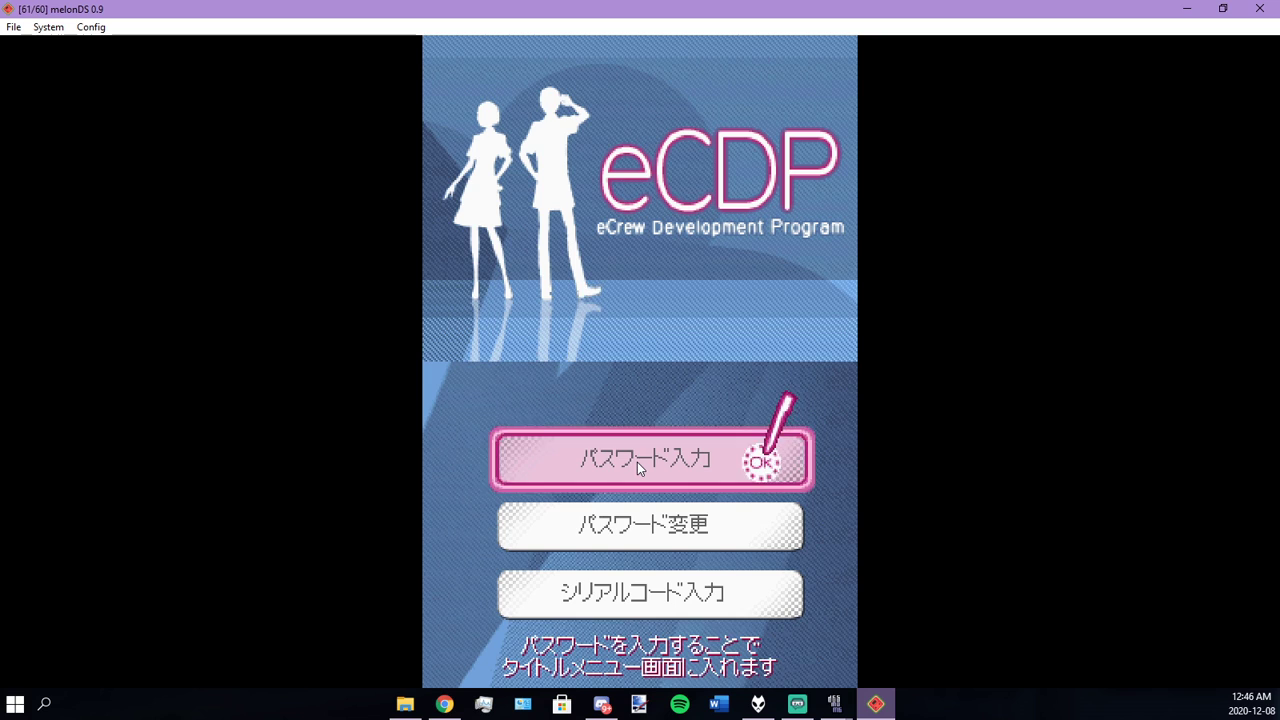
{"action": "left_click", "coordinate": [642, 527]}
{"action": "left_click", "coordinate": [650, 598]}
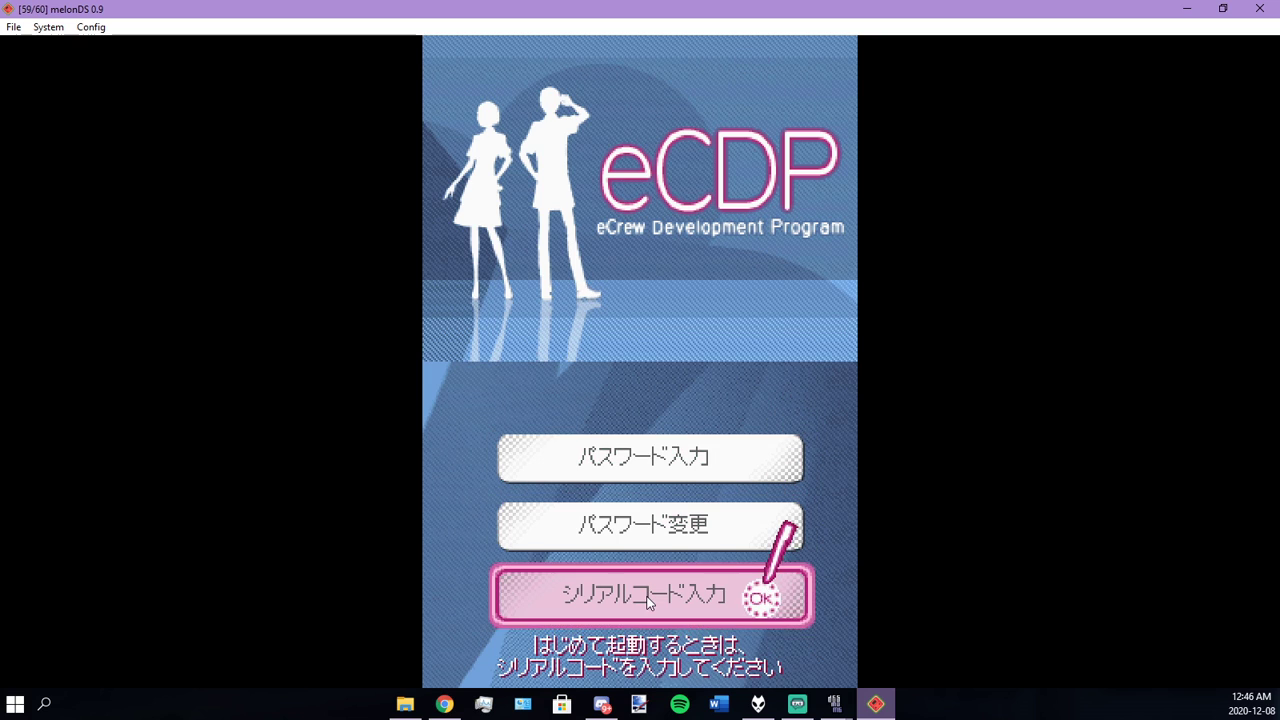
{"action": "left_click", "coordinate": [646, 598]}
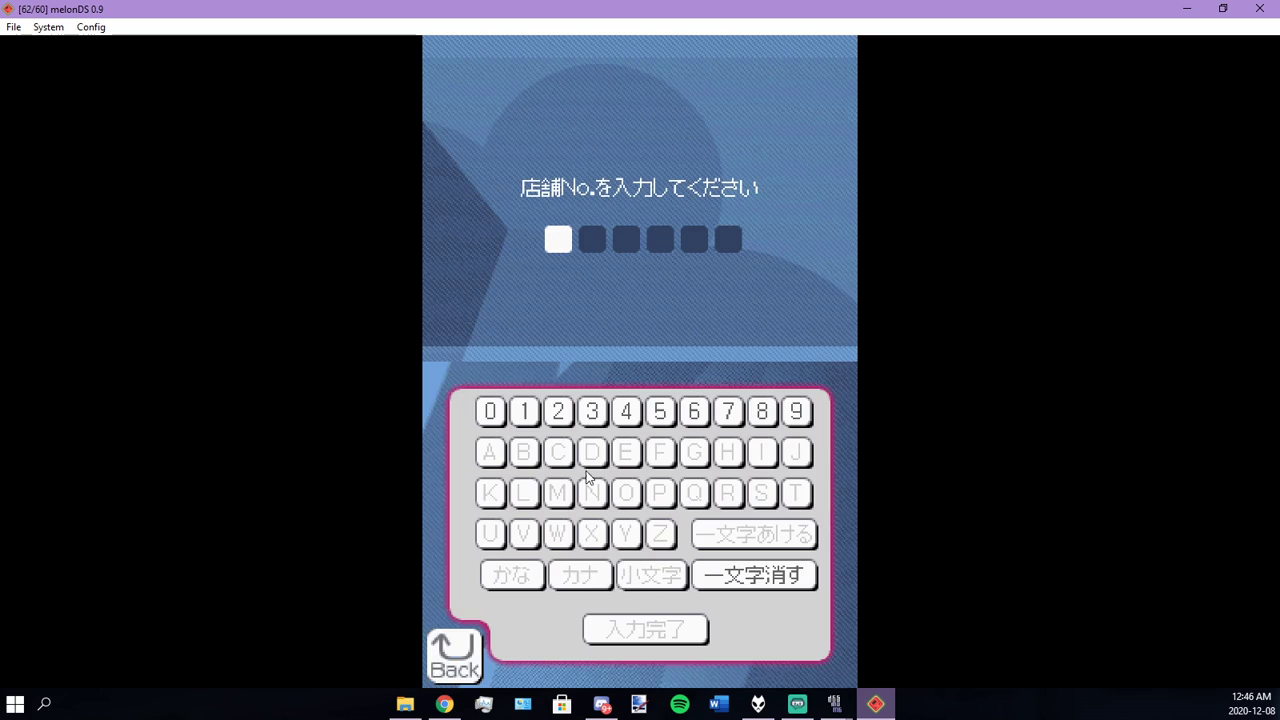
Step: Enter store number 000000 and DS-card management number 000000, confirming each
{"action": "left_click", "coordinate": [499, 422]}
{"action": "left_click", "coordinate": [499, 422]}
{"action": "left_click", "coordinate": [499, 422]}
{"action": "left_click", "coordinate": [499, 422]}
{"action": "left_click", "coordinate": [499, 422]}
{"action": "left_click", "coordinate": [498, 419]}
{"action": "left_click", "coordinate": [496, 414]}
{"action": "left_click", "coordinate": [496, 414]}
{"action": "left_click", "coordinate": [496, 414]}
{"action": "left_click", "coordinate": [496, 414]}
{"action": "left_click", "coordinate": [496, 414]}
{"action": "left_click", "coordinate": [496, 414]}
{"action": "left_click", "coordinate": [655, 628]}
{"action": "left_click", "coordinate": [444, 704]}
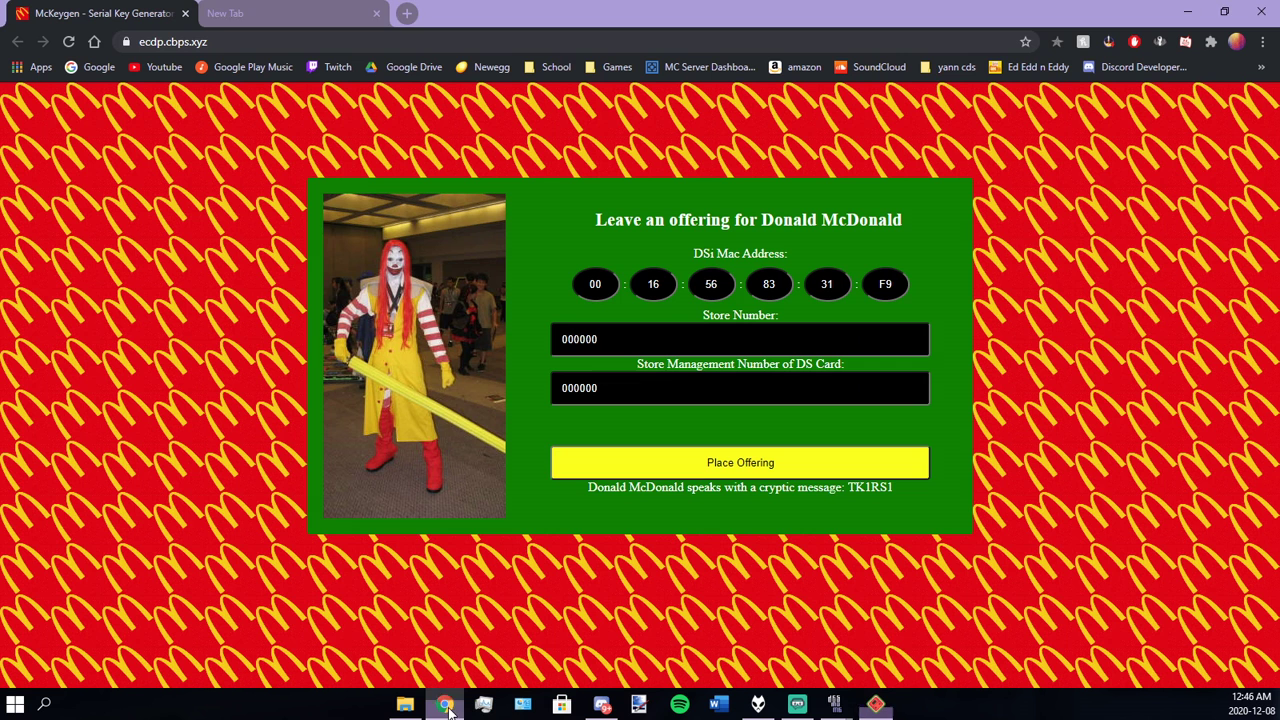
{"action": "left_click", "coordinate": [876, 704]}
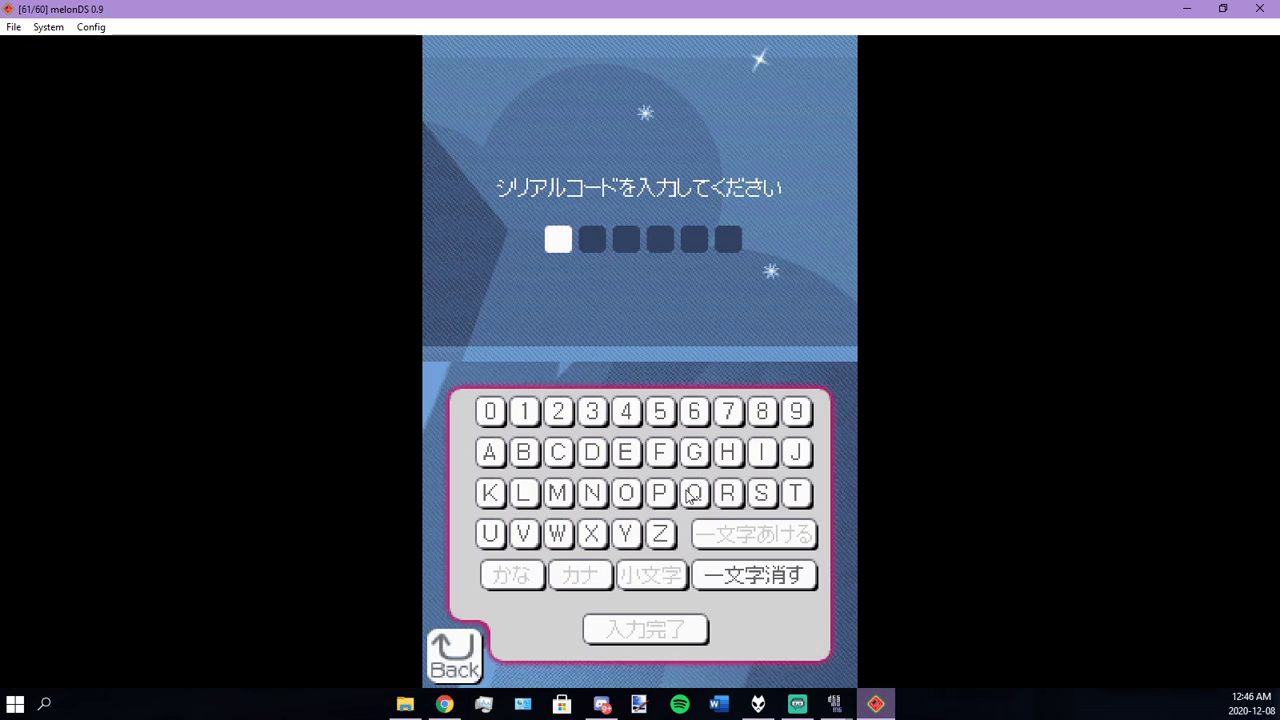
{"action": "left_click", "coordinate": [795, 493]}
{"action": "left_click", "coordinate": [491, 493]}
{"action": "left_click", "coordinate": [527, 417]}
{"action": "left_click", "coordinate": [444, 704]}
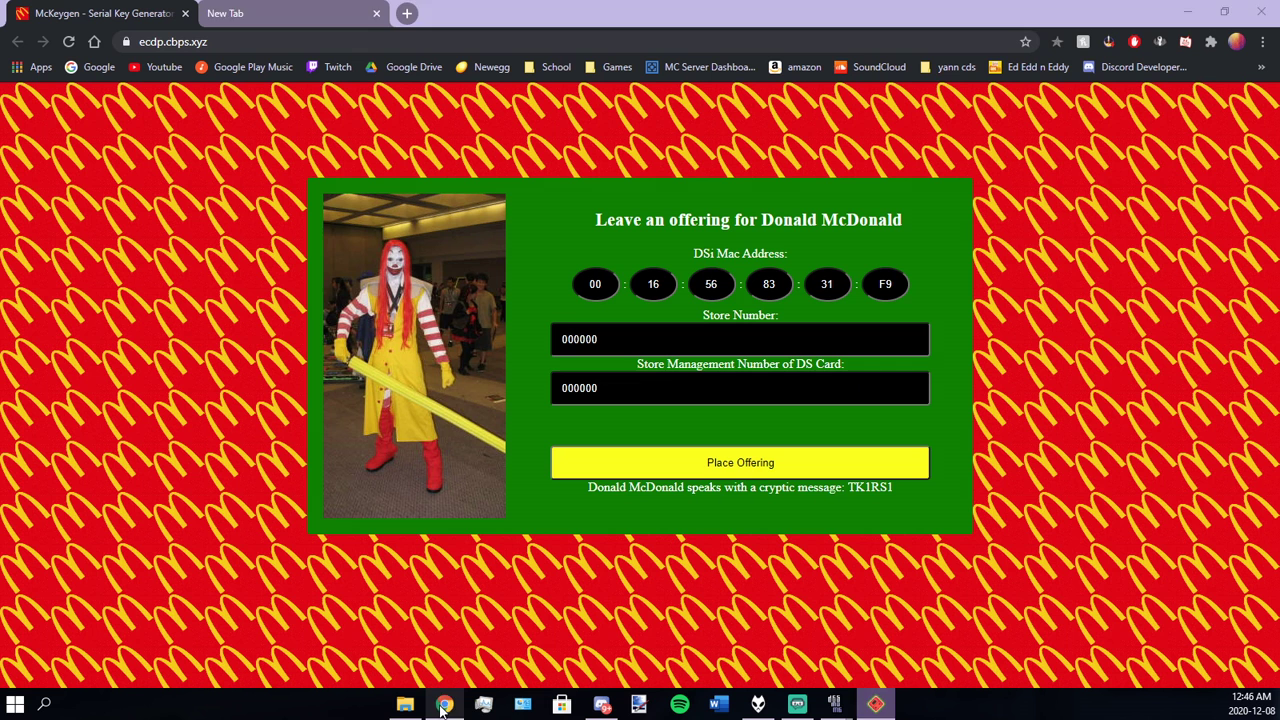
{"action": "left_click", "coordinate": [877, 707]}
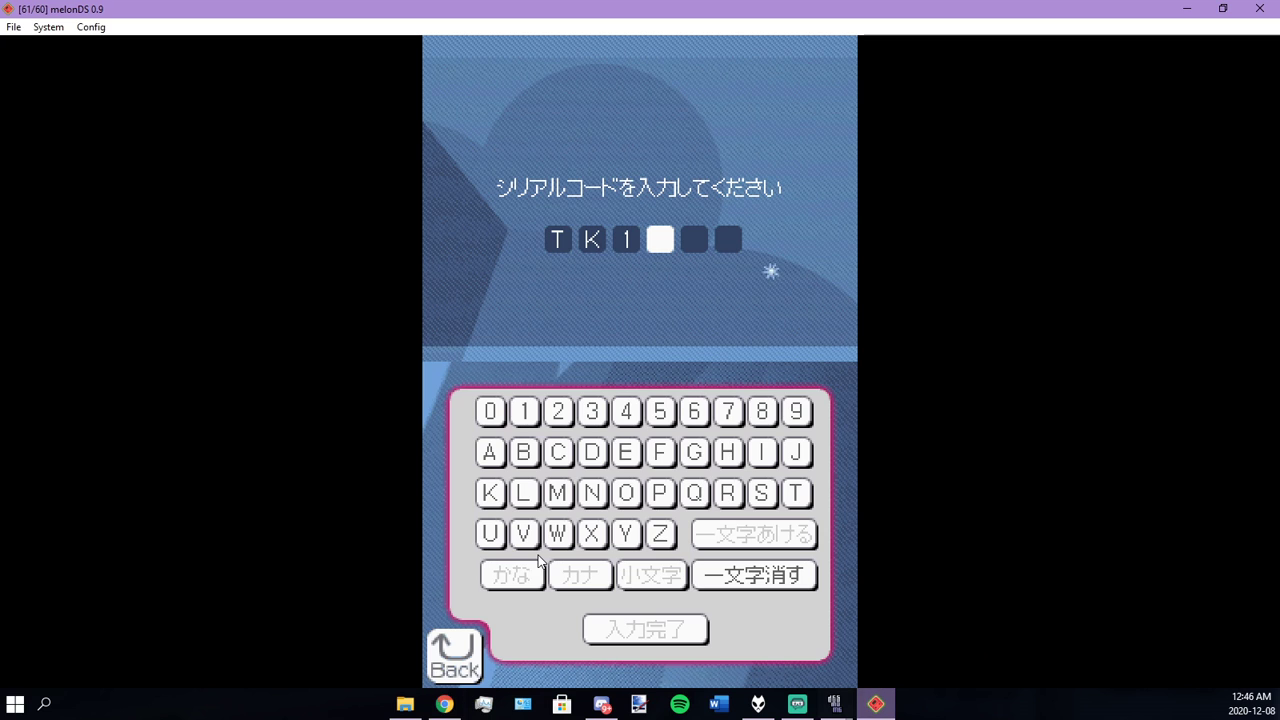
{"action": "left_click", "coordinate": [727, 493]}
{"action": "left_click", "coordinate": [761, 493]}
{"action": "left_click", "coordinate": [524, 412]}
{"action": "left_click", "coordinate": [645, 630]}
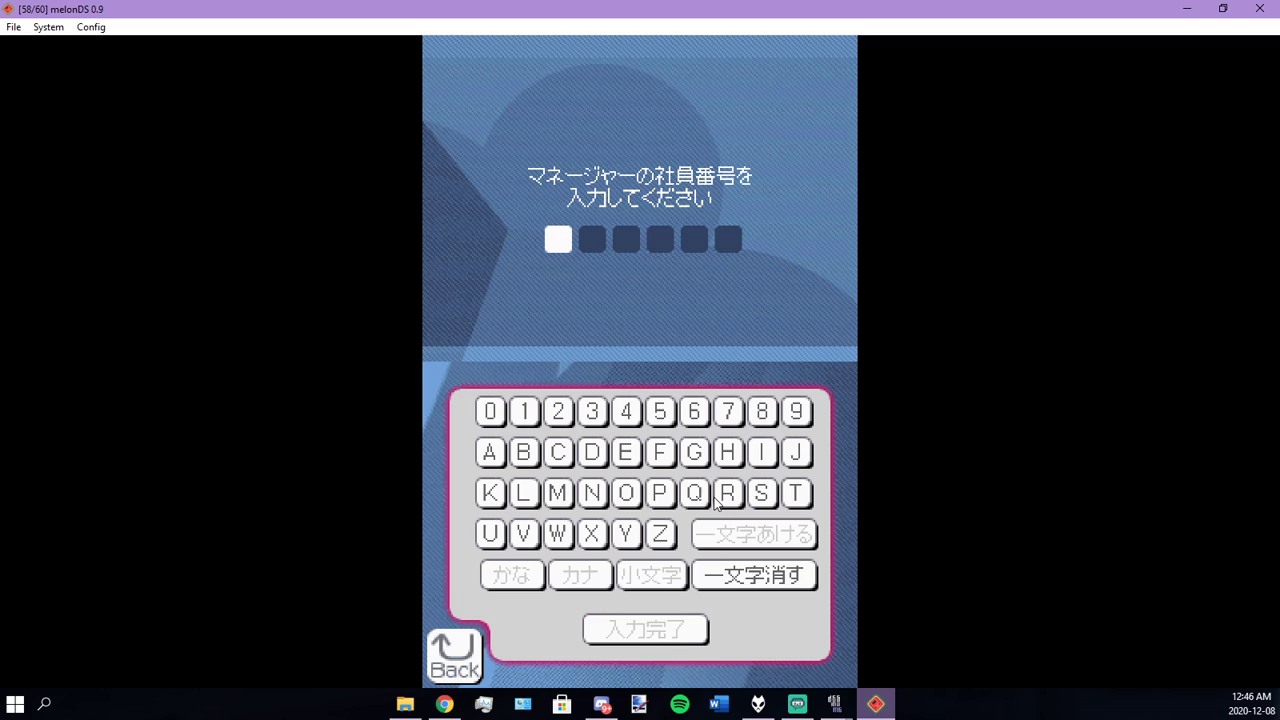